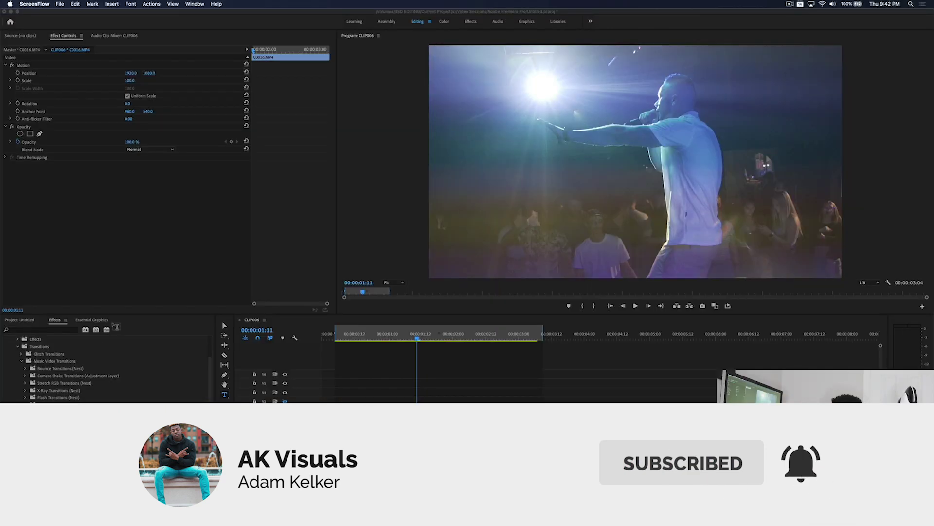
Step: Bring Premiere Pro to the front and collapse the AKV Master Editor Pack folder in Effects
left_click(13, 369)
left_click(14, 368)
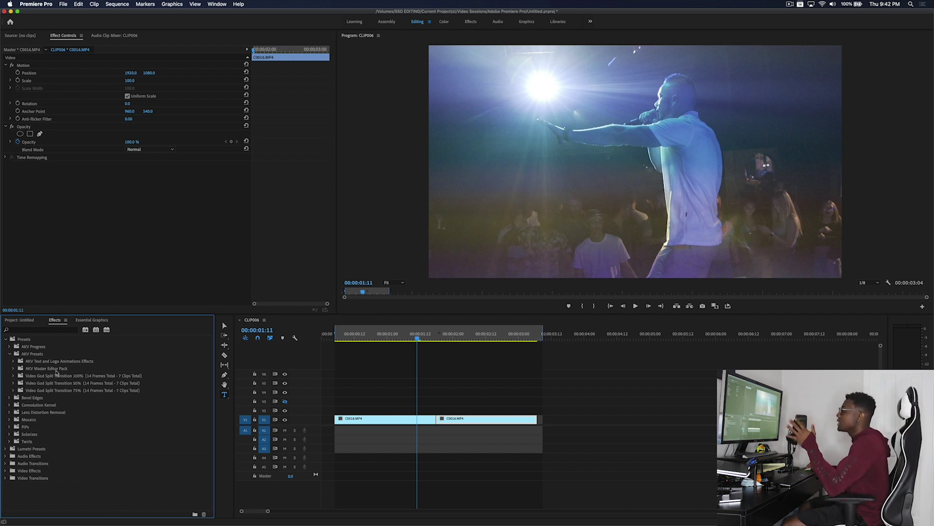
Step: Expand the AKV Master Editor Pack and open its Effects folder
double_click(41, 371)
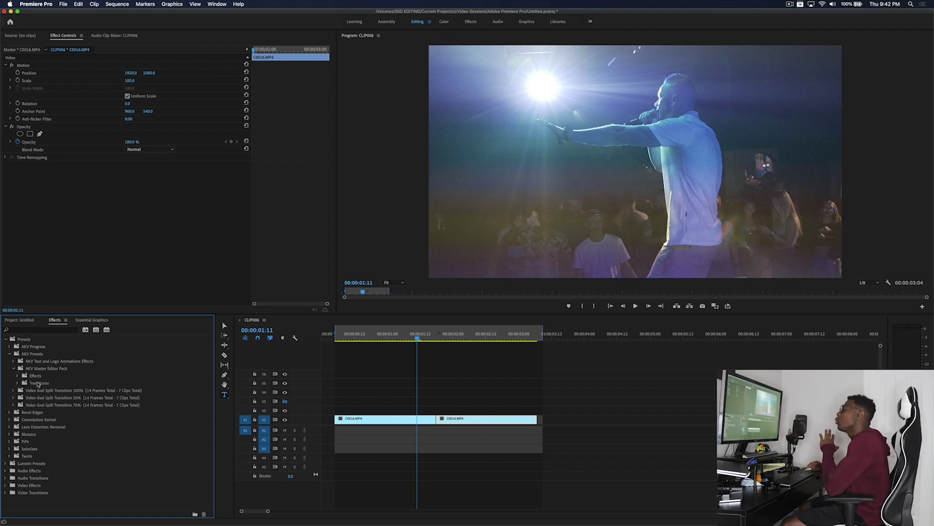
left_click(39, 383)
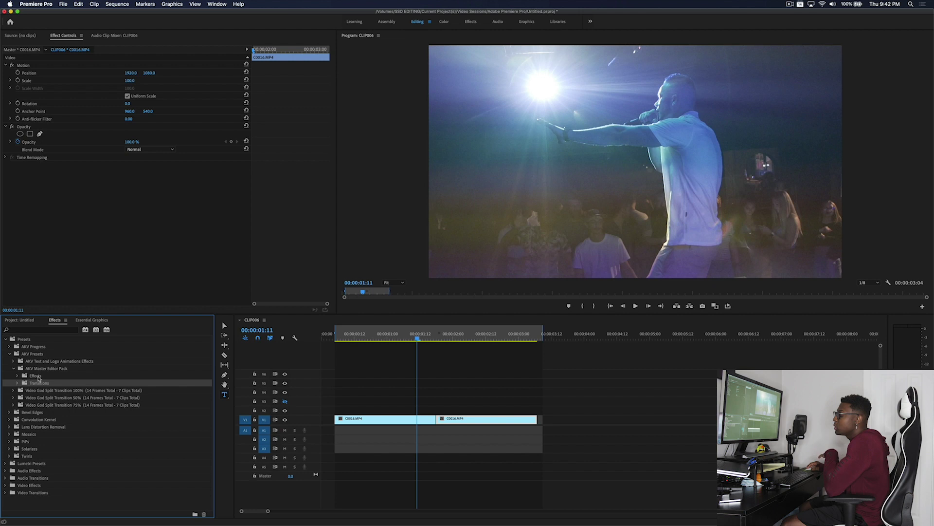
left_click(39, 376)
left_click(38, 383)
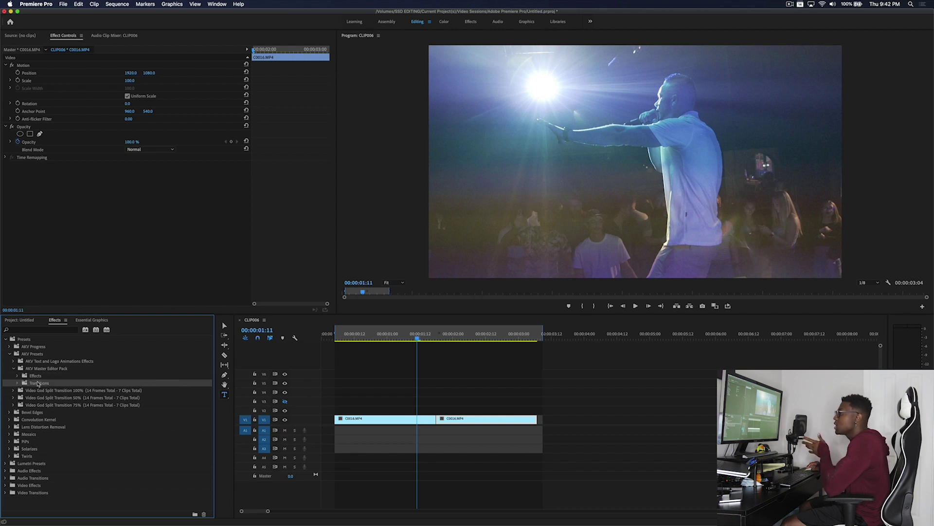
left_click(18, 376)
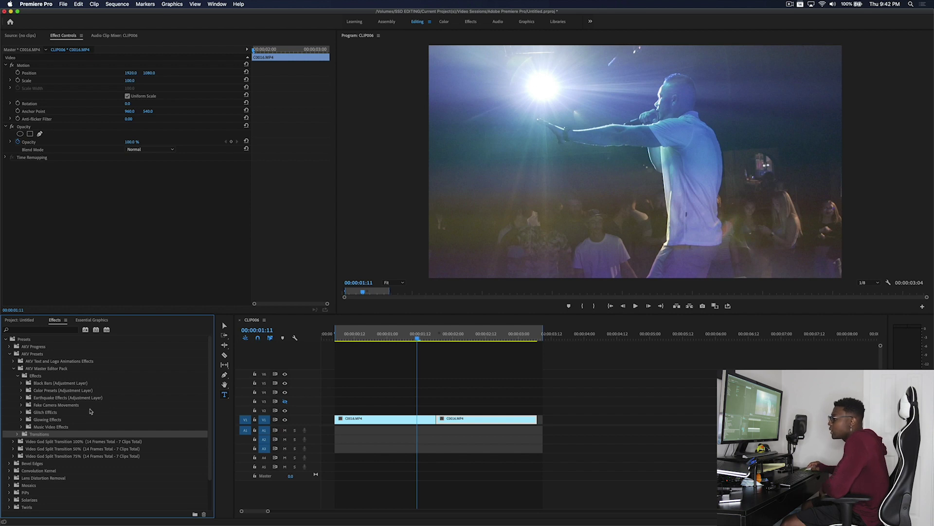
Step: Browse the Music Video Effects, Glowing Effects and Shape Effects preset subfolders
left_click(58, 427)
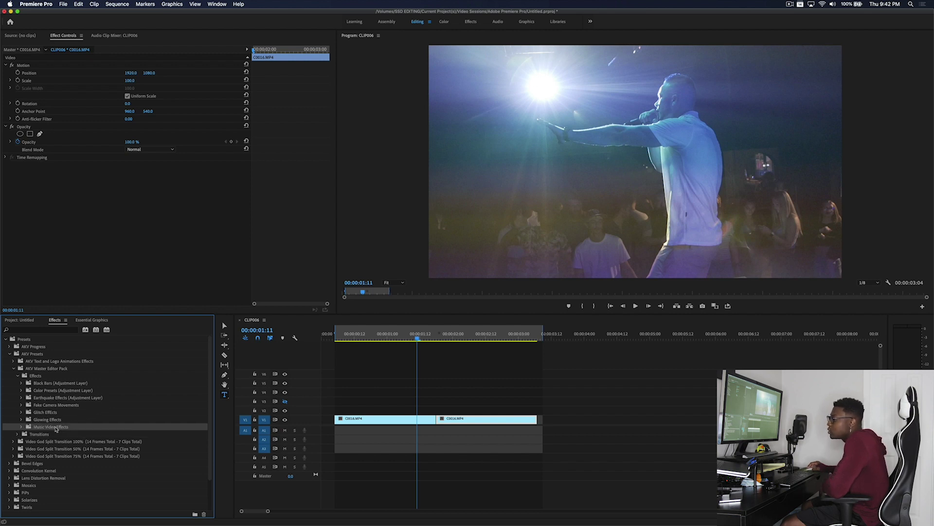
left_click(21, 427)
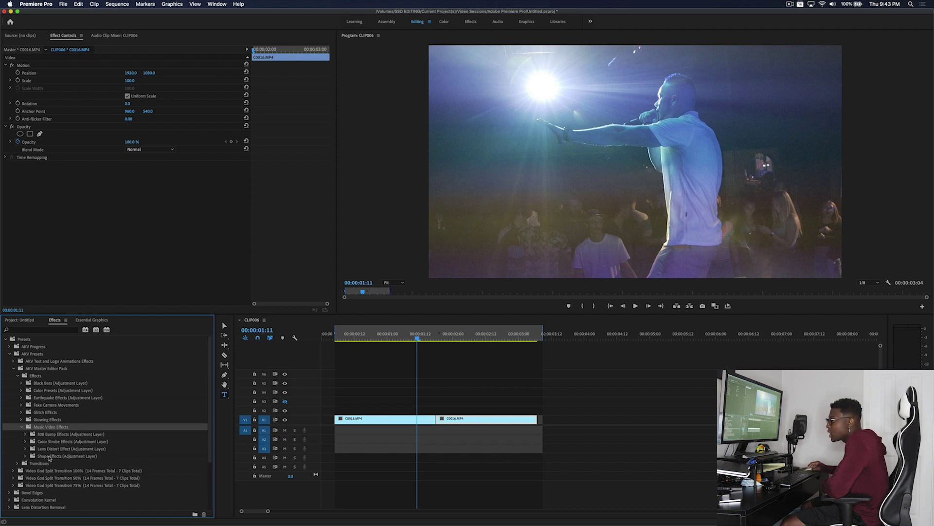
left_click(21, 427)
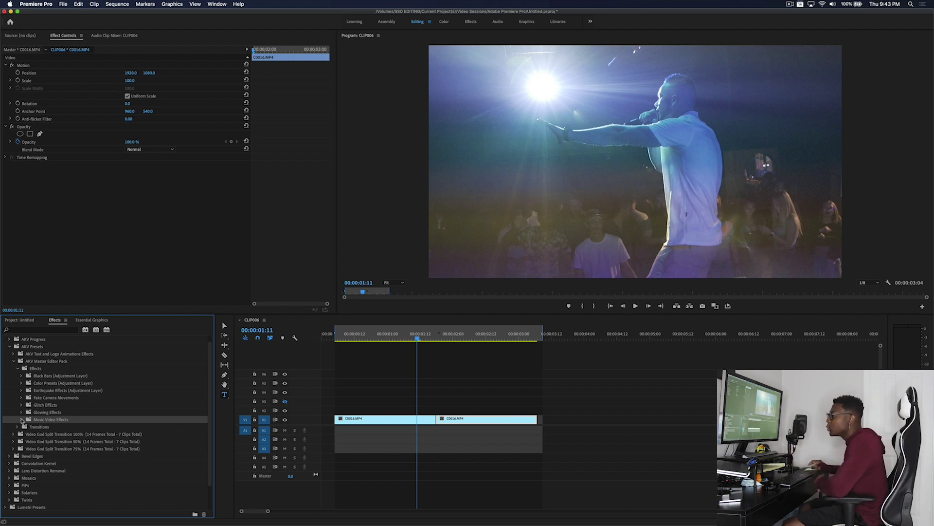
left_click(21, 412)
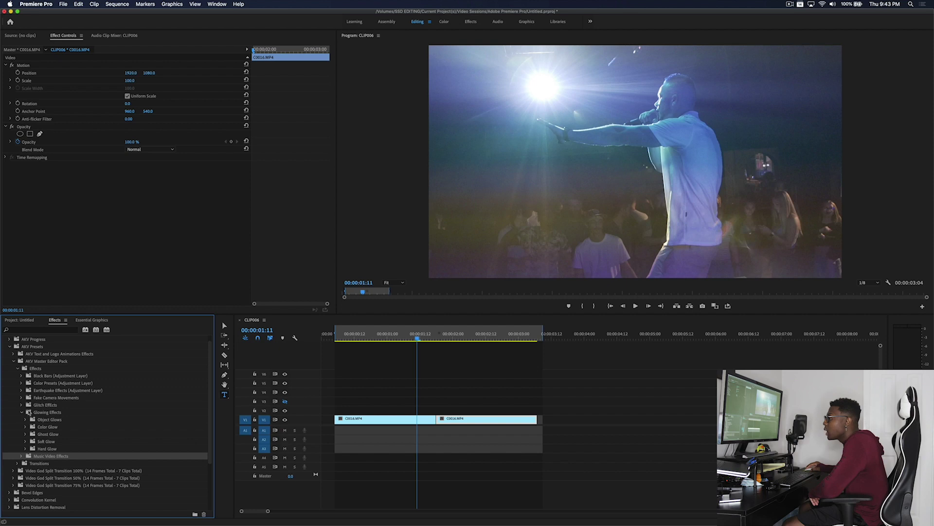
left_click(21, 412)
left_click(21, 419)
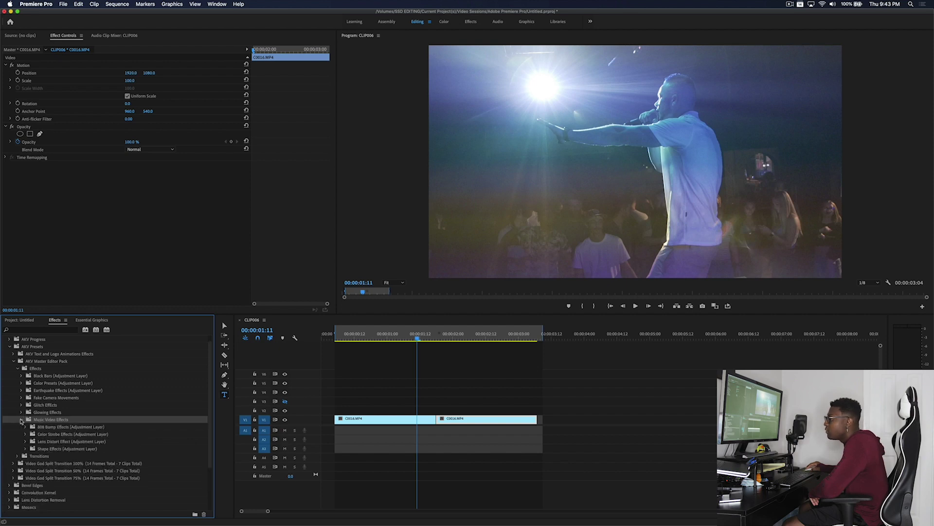
left_click(24, 448)
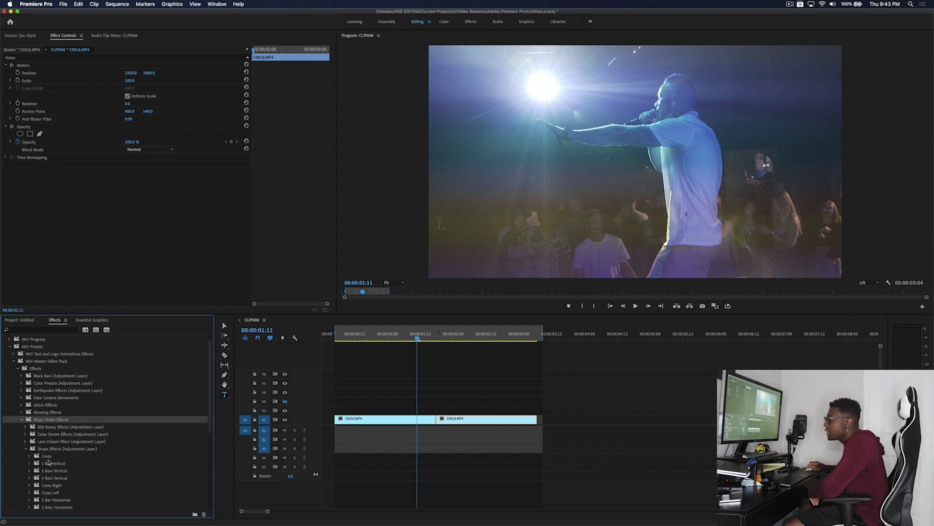
scroll(25, 449, "down", 1)
left_click(21, 412)
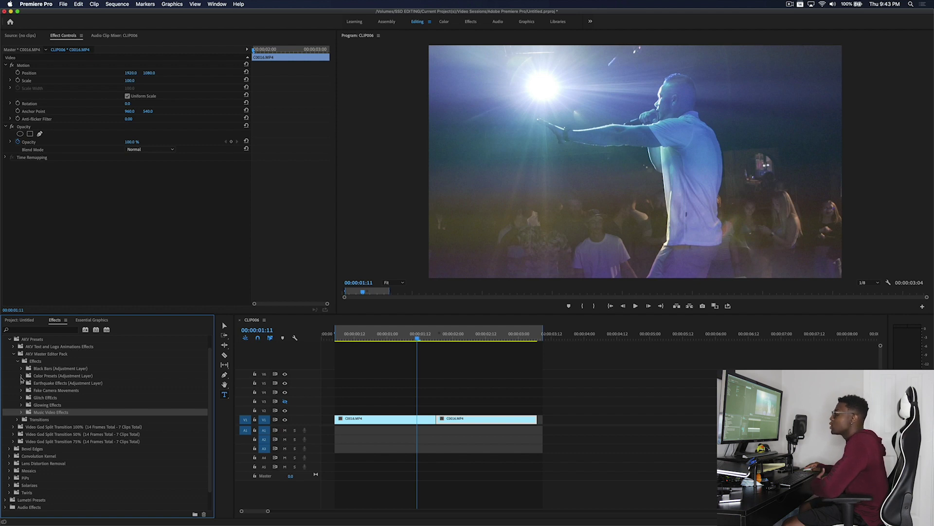
Step: Switch from the pack's Effects folder to Transitions and expand Glitch Transitions
left_click(19, 361)
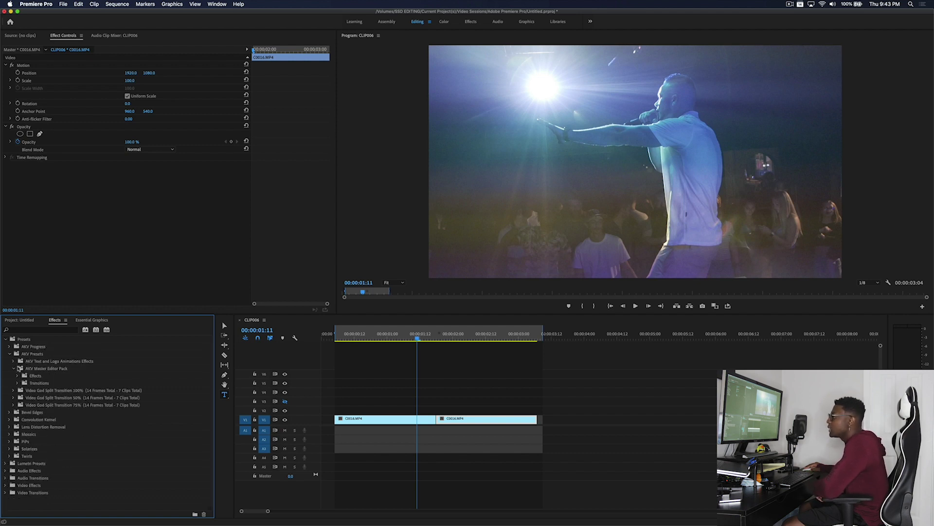
left_click(18, 383)
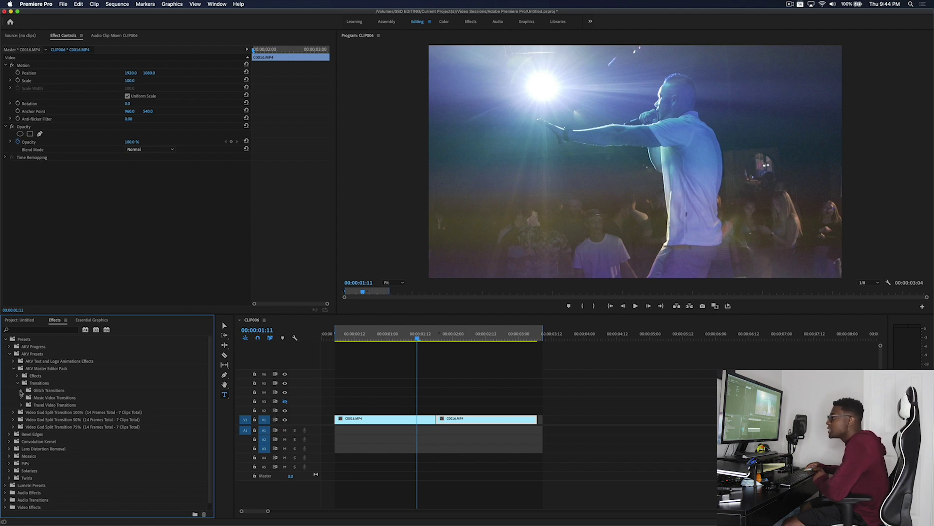
left_click(21, 391)
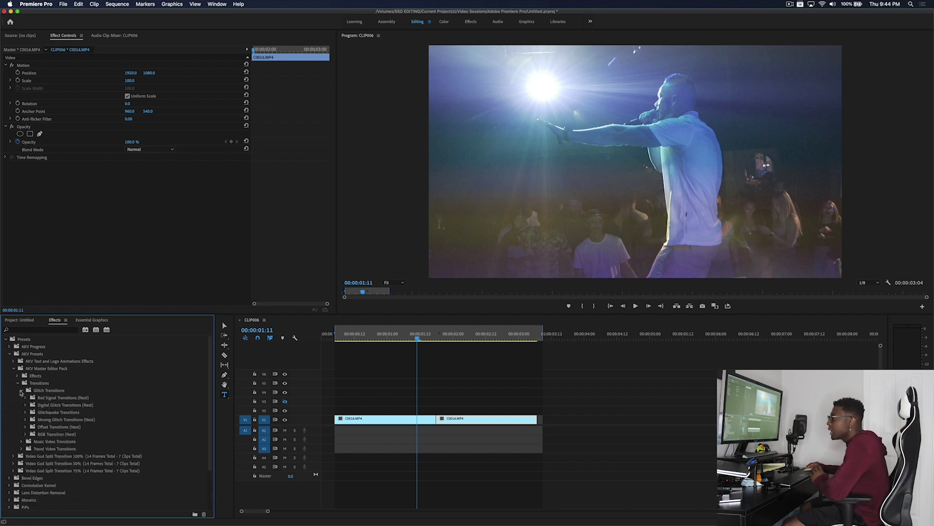
left_click(73, 420)
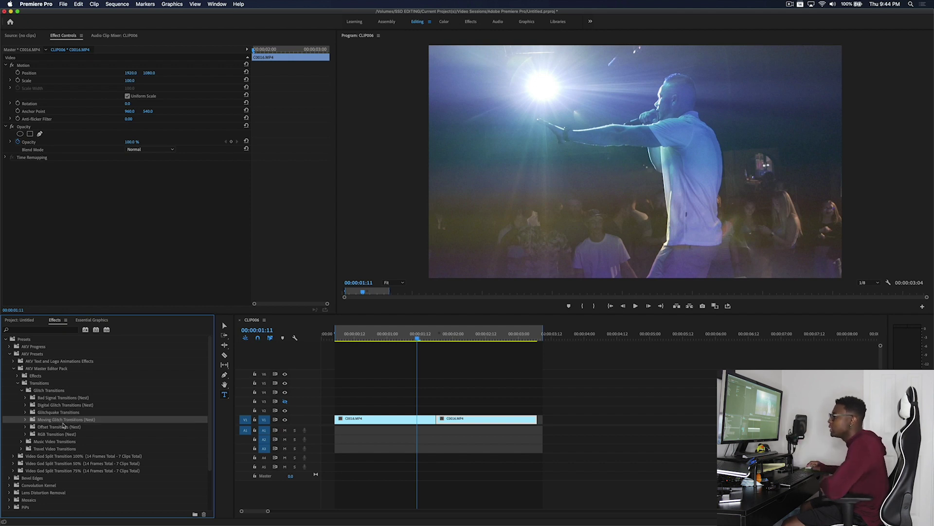
Step: Browse the Glitch presets (Bad Signal, Digital Glitch, Glitchquake, Offset, RGB), then open Music Video Transitions
left_click(71, 399)
left_click(70, 405)
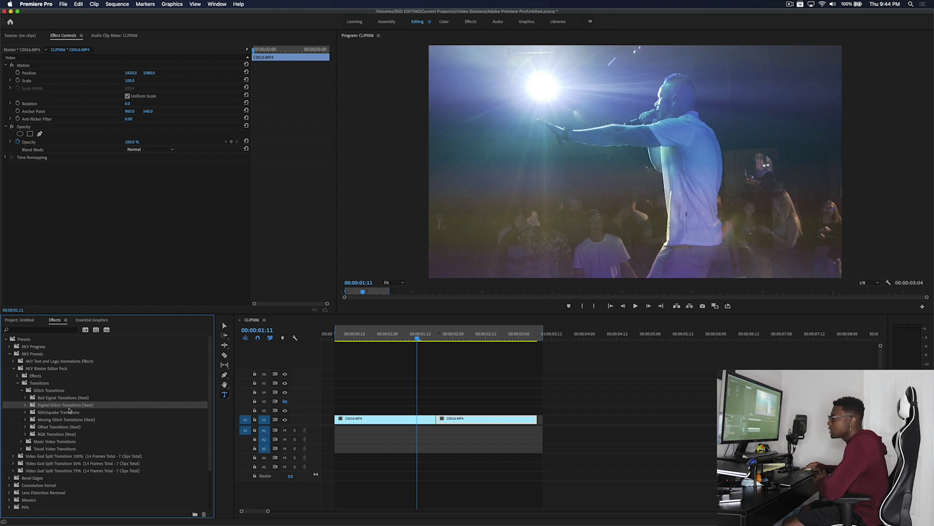
left_click(68, 413)
left_click(64, 420)
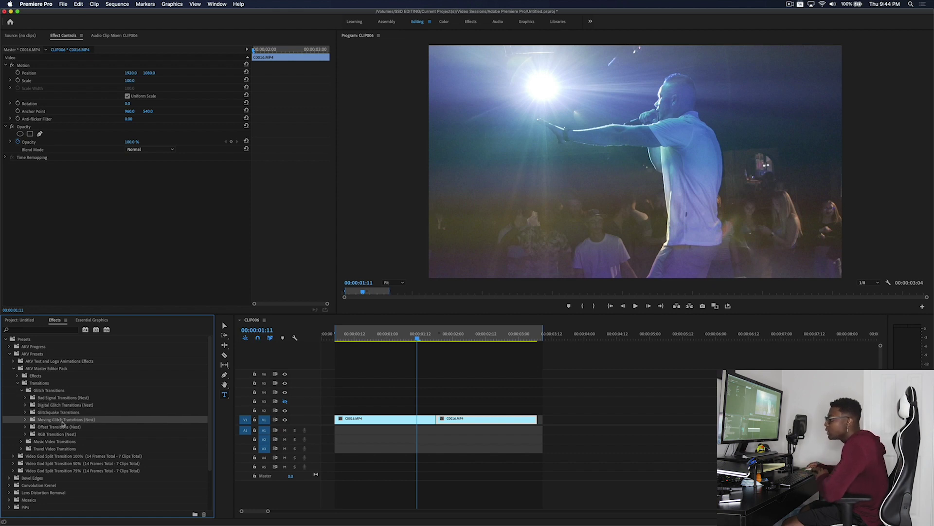
left_click(57, 427)
left_click(55, 433)
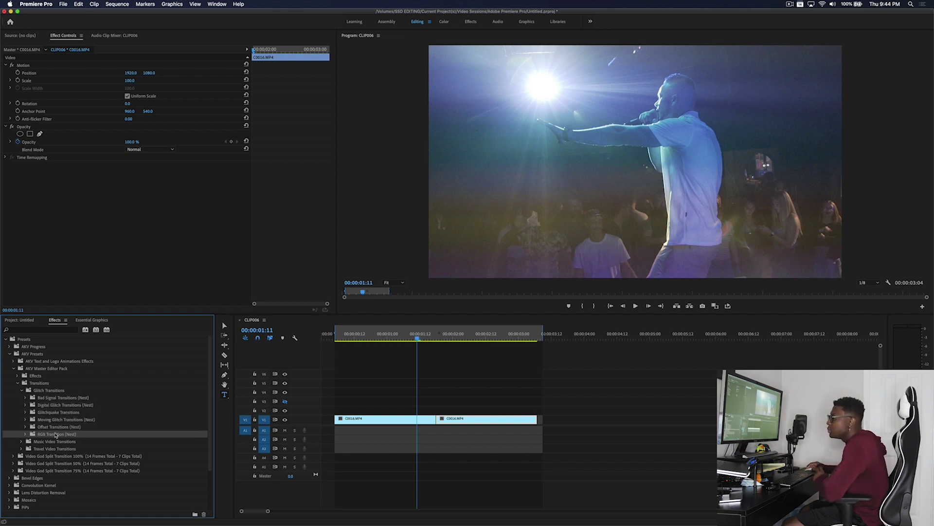
left_click(22, 391)
left_click(21, 398)
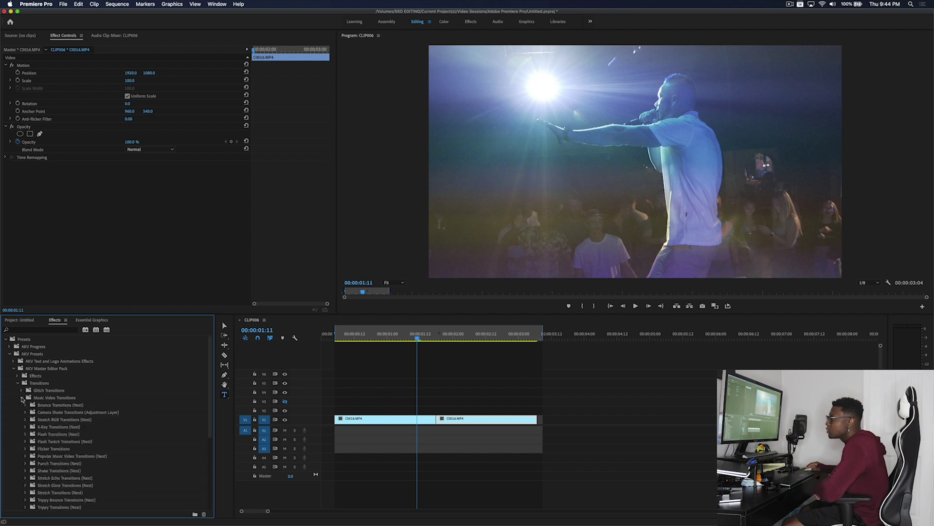
scroll(58, 406, "down", 3)
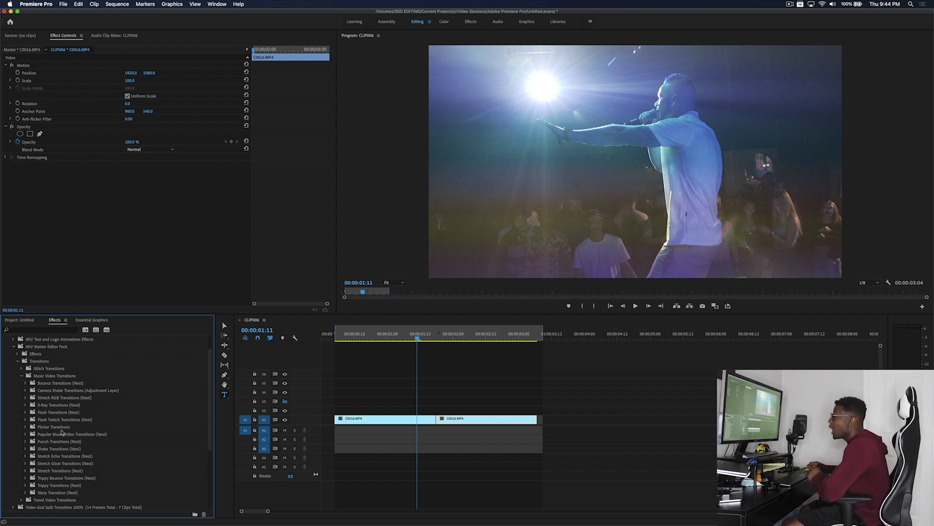
Step: Look through Popular Music Video Transitions (Nest), selecting the Ghost Transition preset
left_click(25, 434)
scroll(69, 438, "down", 2)
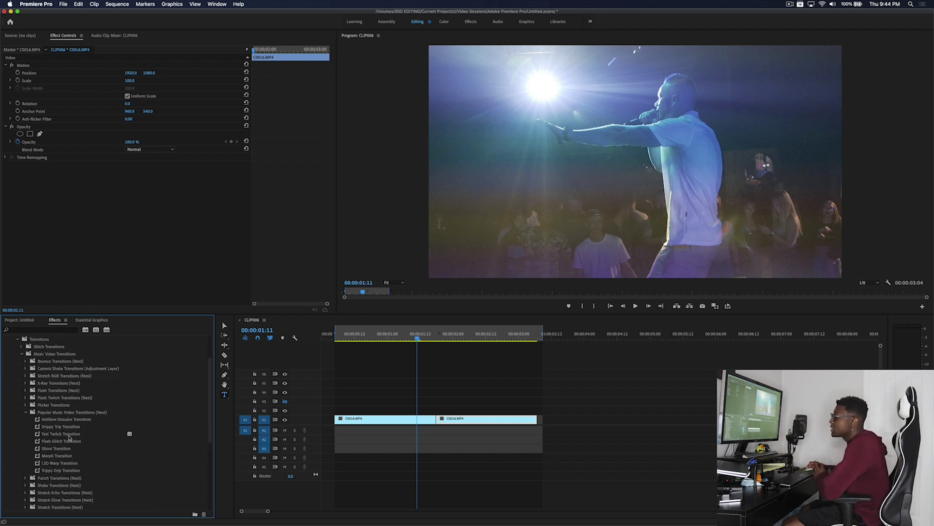
mouse_move(73, 435)
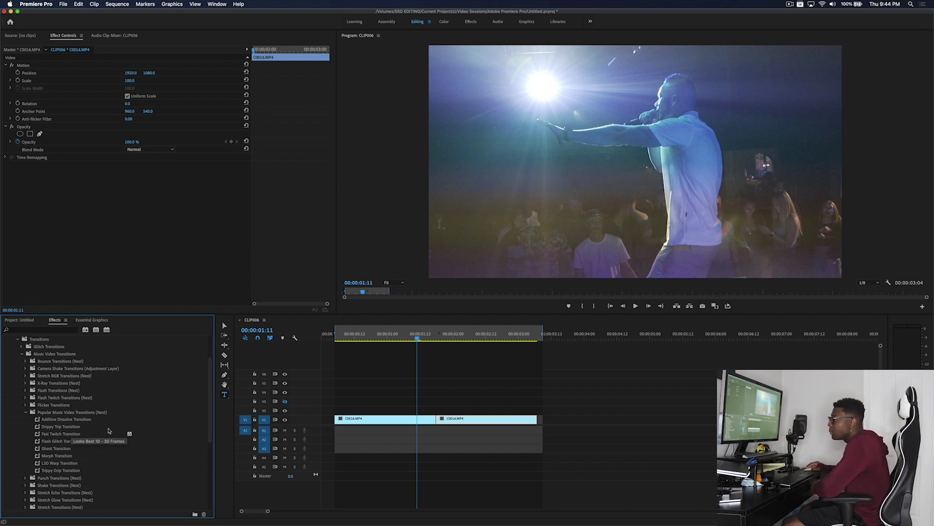
left_click(79, 449)
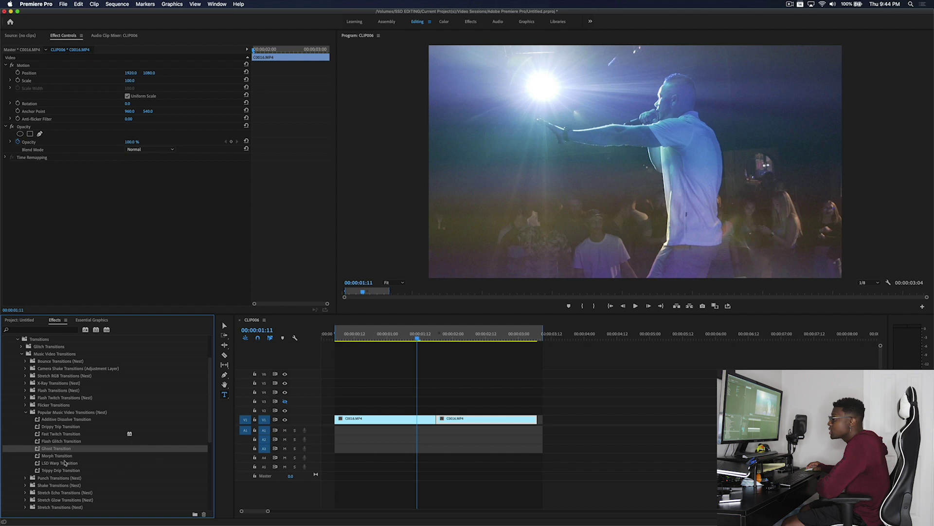
left_click(26, 413)
Step: Expand and collapse the Punch Transitions and Shake Transitions (Nest) folders
left_click(26, 419)
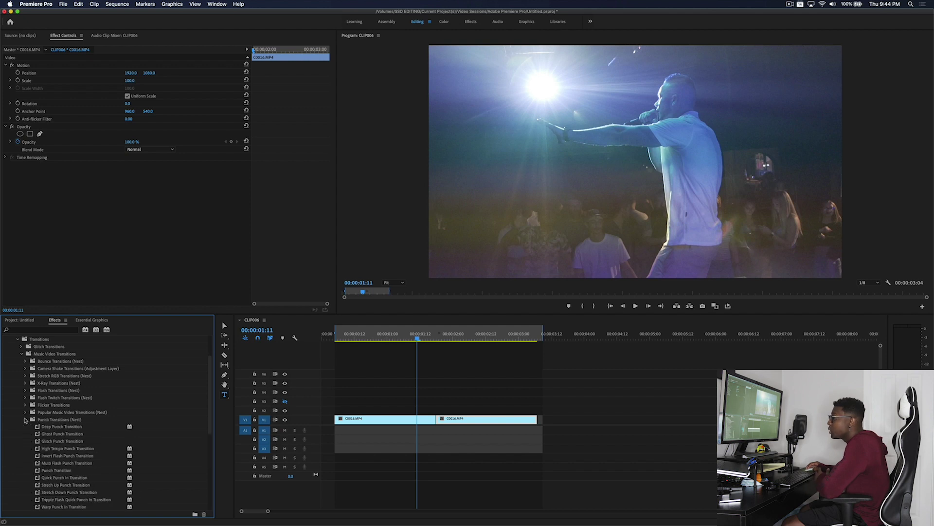
scroll(112, 442, "down", 5)
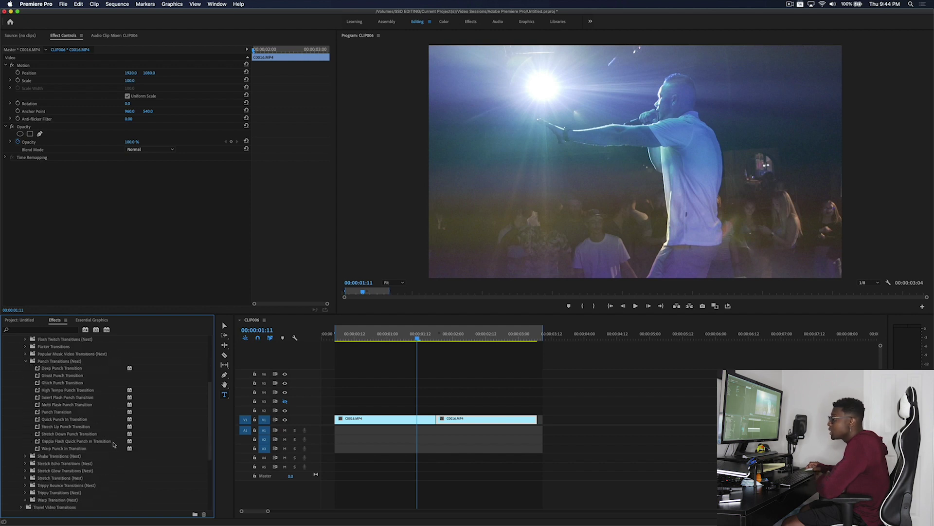
left_click(26, 361)
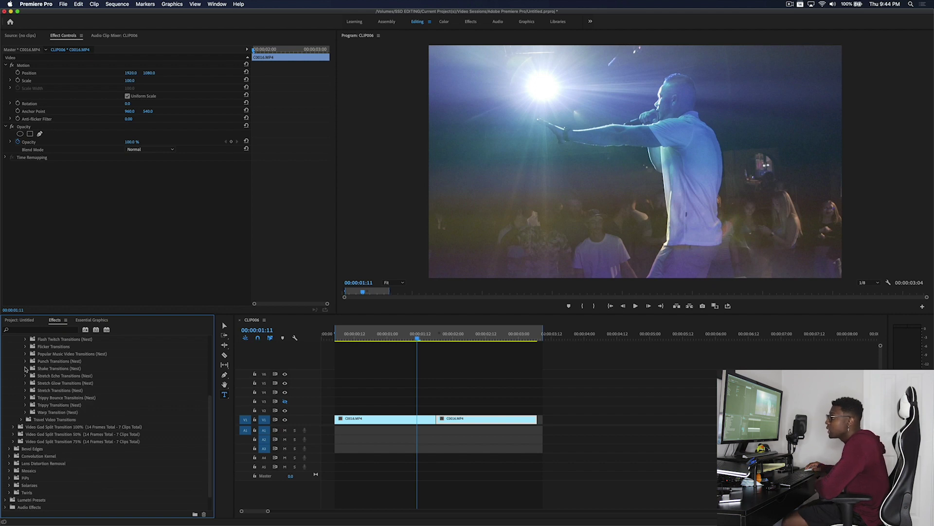
left_click(26, 369)
left_click(26, 368)
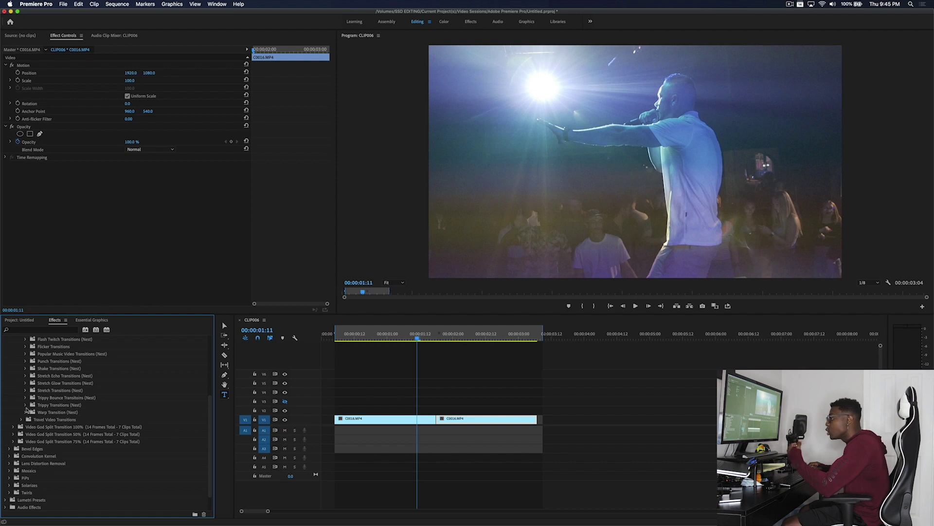
Step: Collapse Music Video Transitions and briefly browse the Travel Video Transitions folder
scroll(23, 363, "up", 3)
left_click(21, 346)
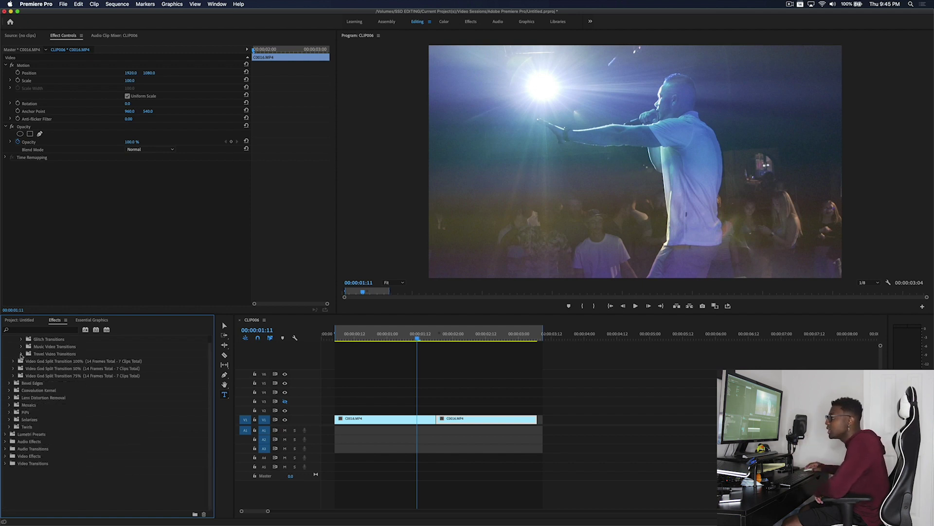
left_click(21, 354)
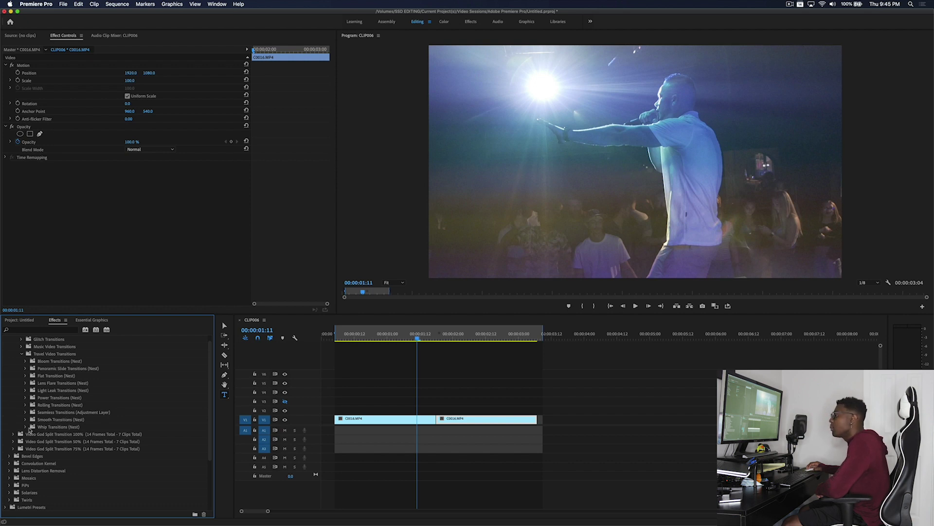
scroll(40, 418, "up", 3)
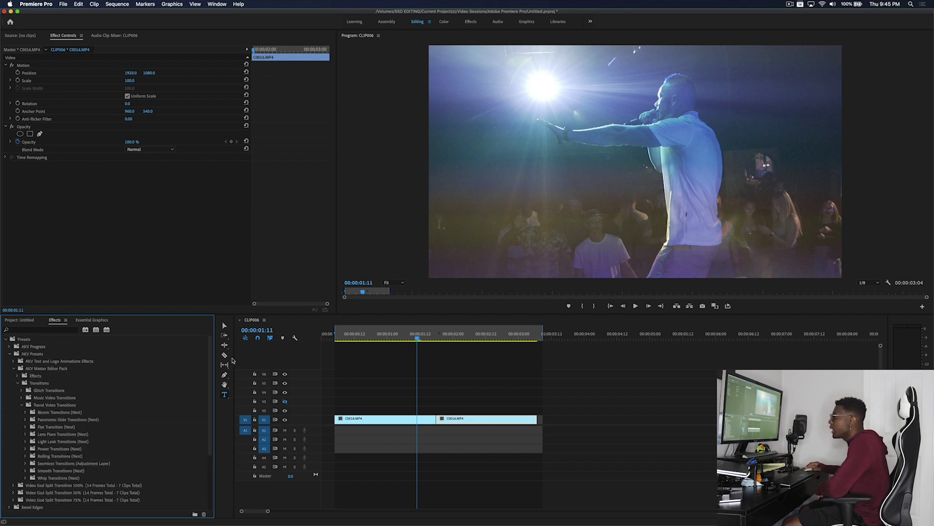
left_click(21, 406)
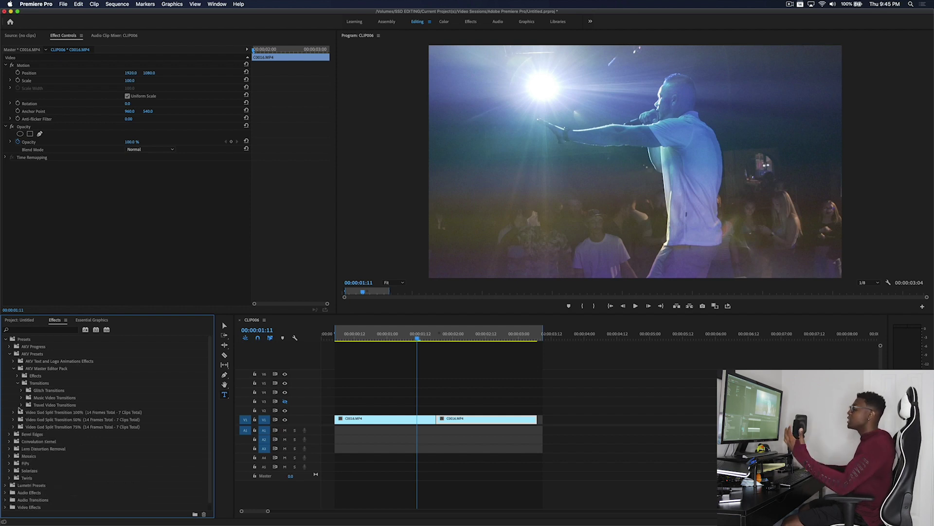
left_click_drag(434, 337, 437, 340)
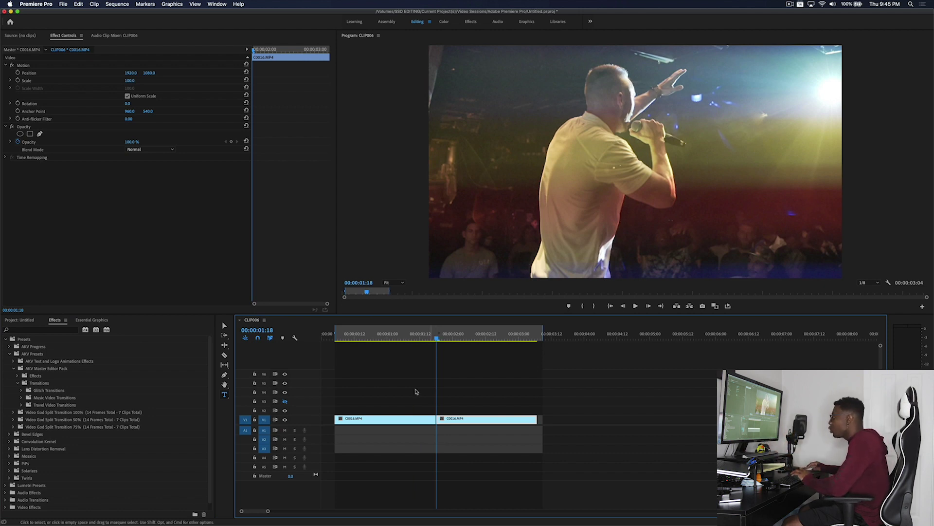
left_click_drag(403, 418, 404, 411)
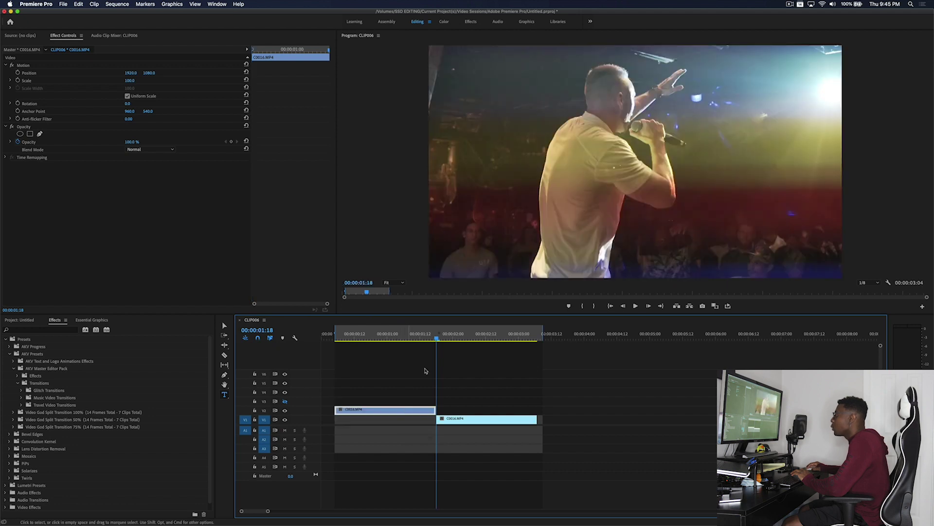
left_click_drag(437, 340, 469, 355)
left_click_drag(418, 413, 418, 422)
left_click(438, 339)
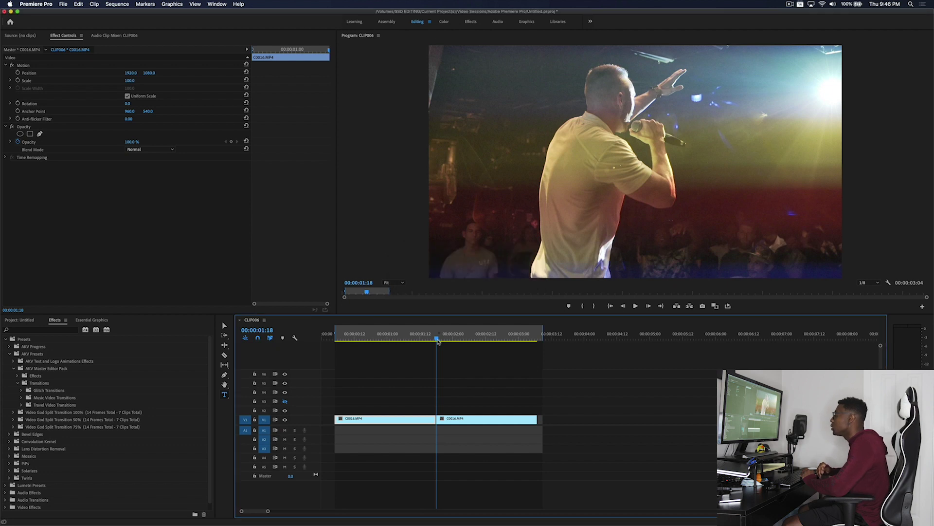
Step: Razor V1 at 00:00:01:08 and 00:00:02:04, then select the two short middle pieces
key("shift+Left")
key("shift+Left")
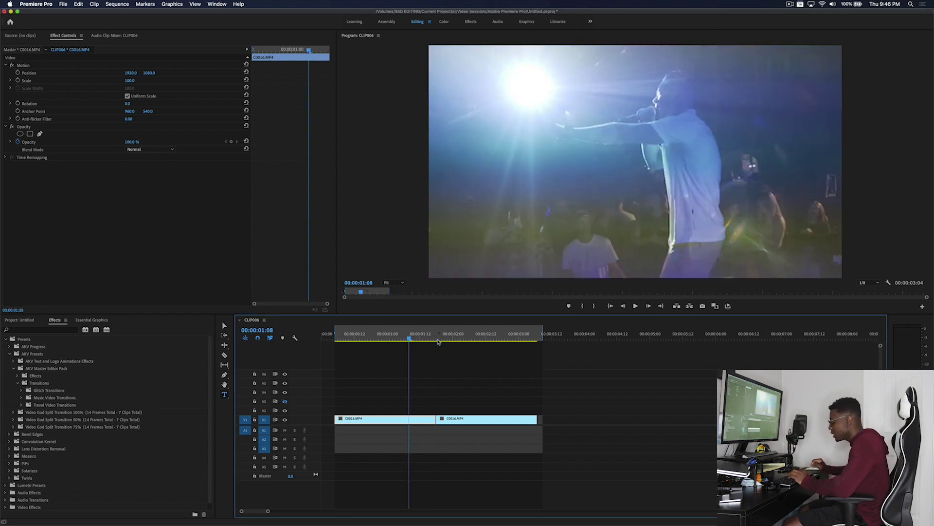
key("super+k")
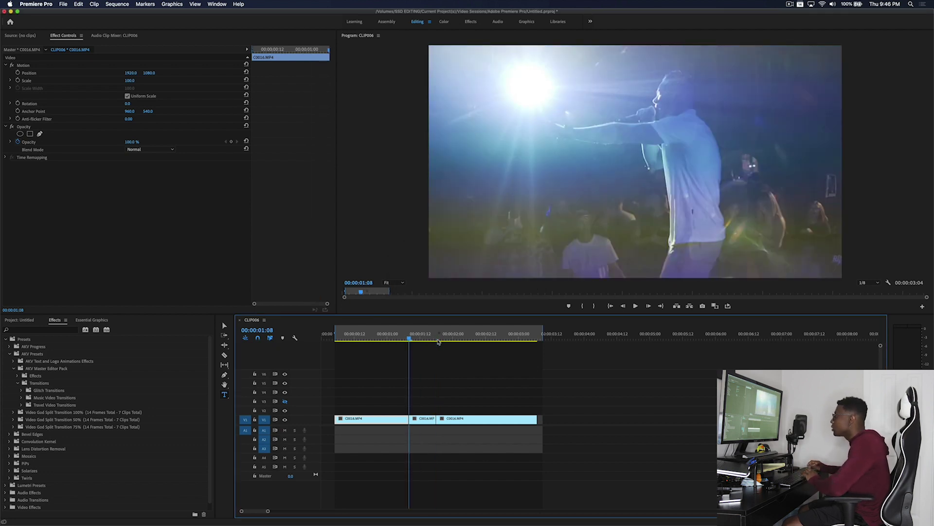
key("shift+Right")
key("shift+Right")
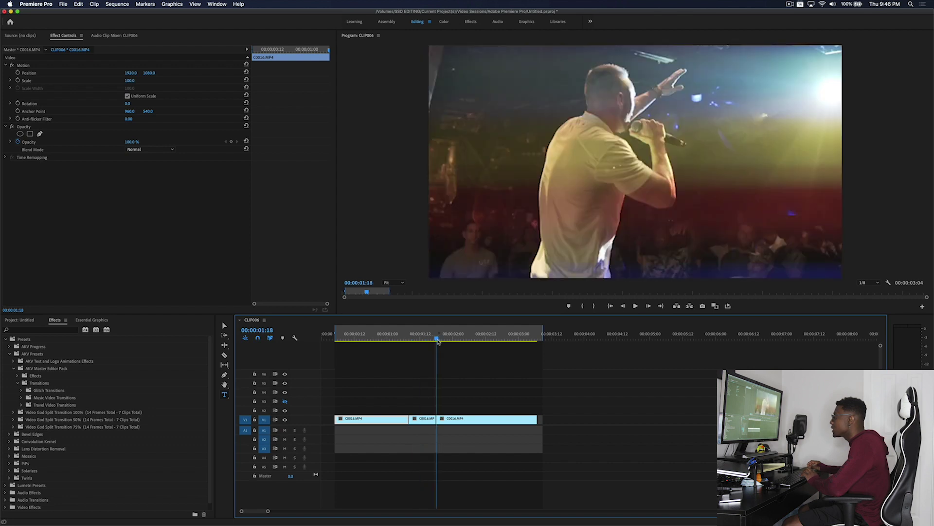
key("shift+Right")
key("shift+Right")
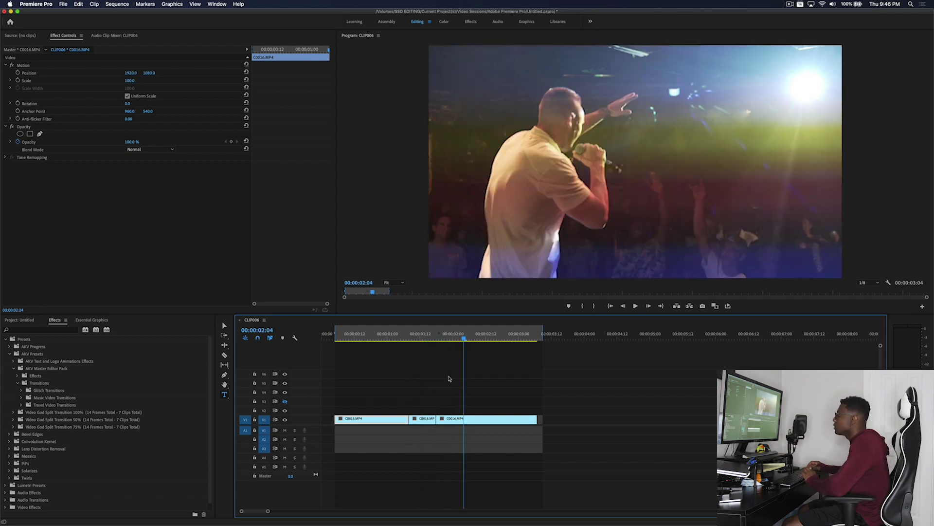
key("super+k")
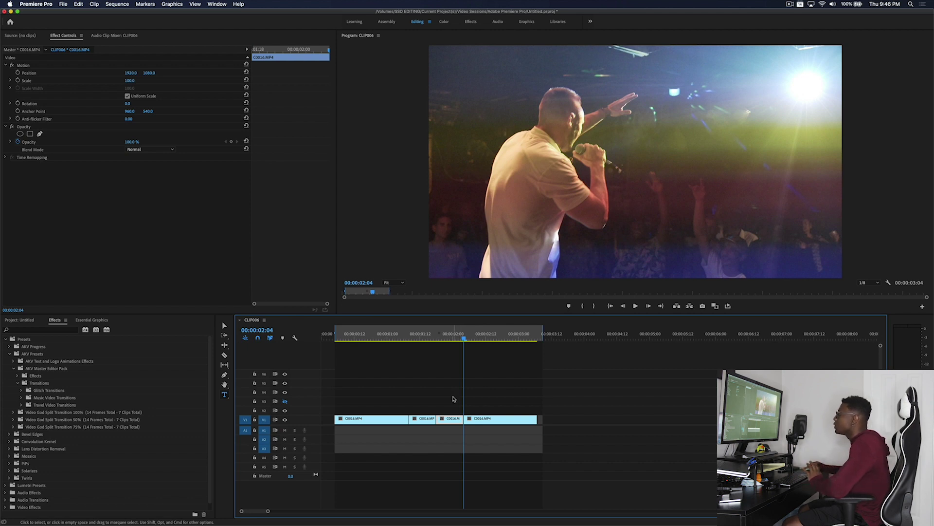
left_click_drag(454, 396, 421, 433)
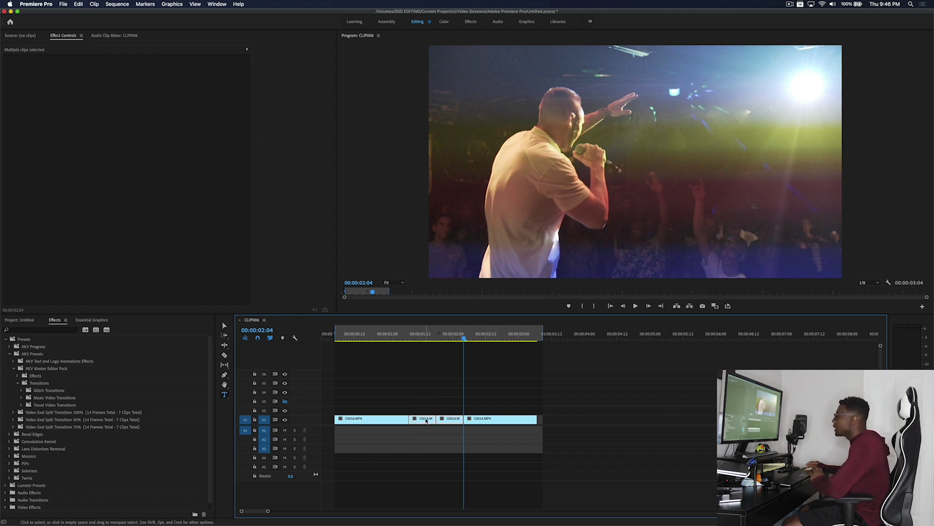
right_click(432, 421)
Step: Nest the two middle pieces under the default name Nested Sequence 68 and select it
left_click(441, 372)
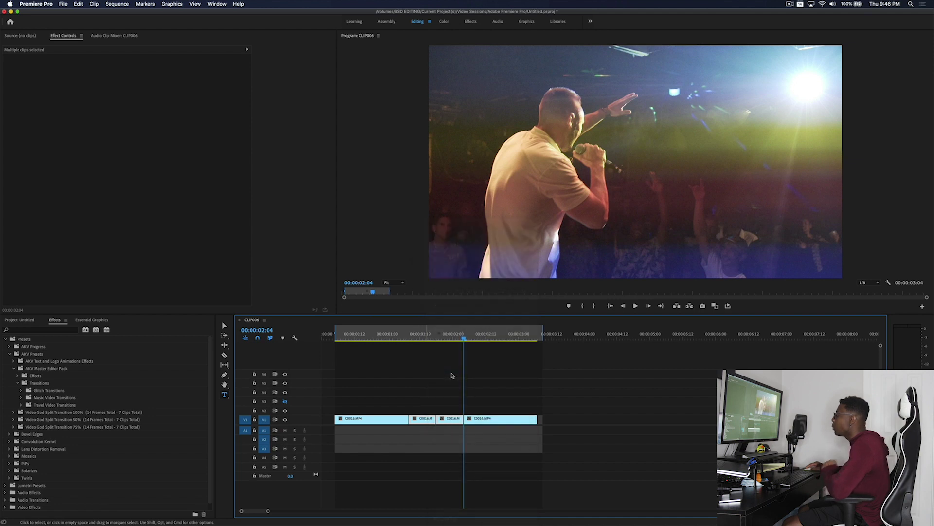
left_click(482, 277)
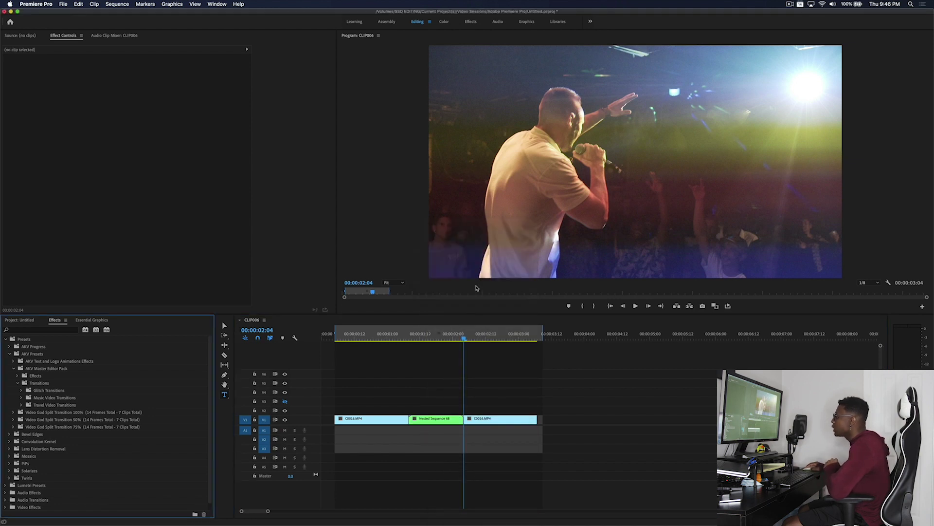
left_click(443, 420)
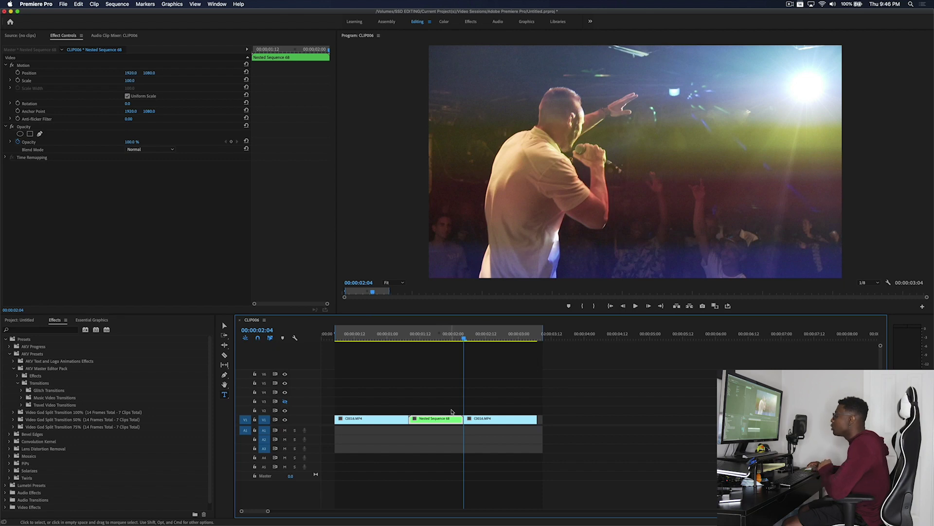
key("shift+7")
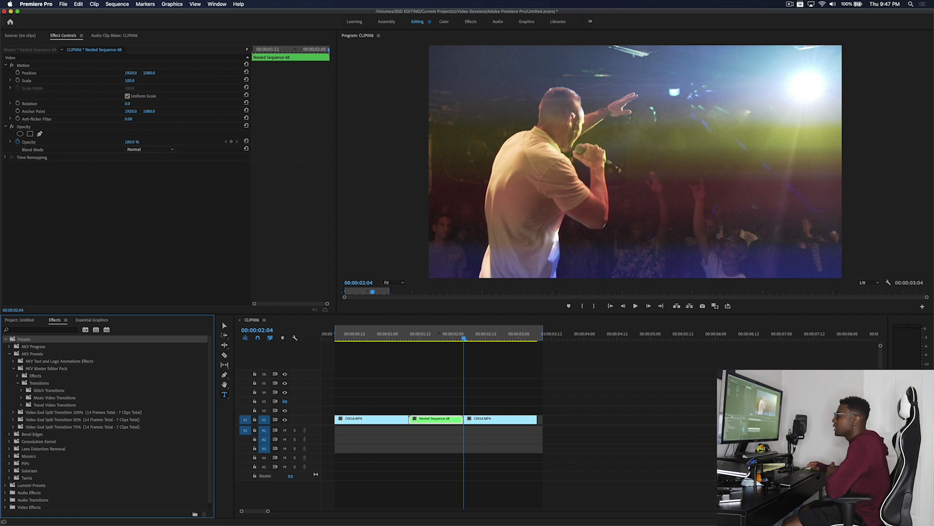
right_click(30, 345)
left_click(55, 366)
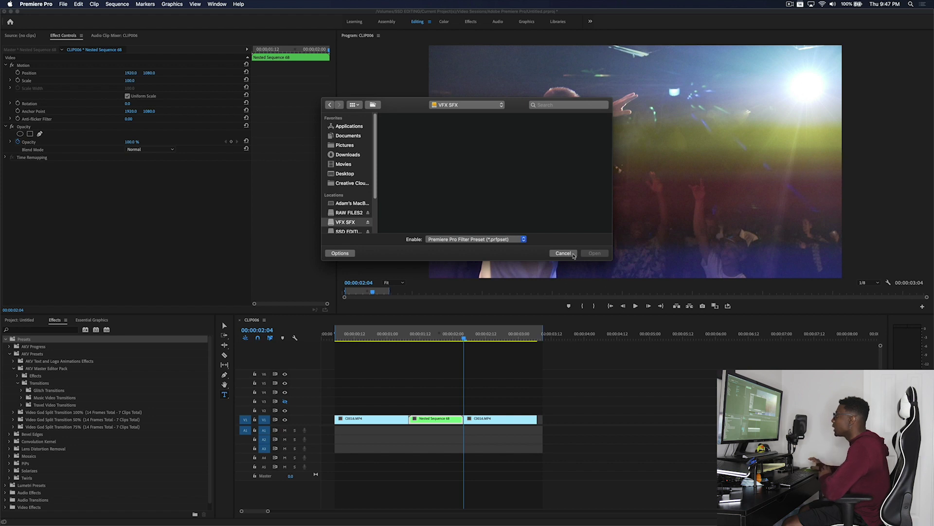
left_click(564, 253)
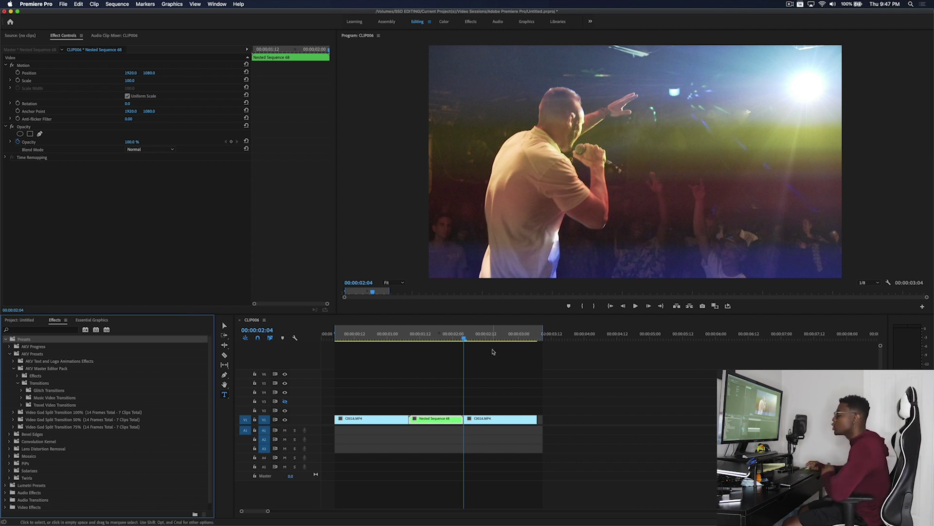
Step: Apply Offset Transition 01 from Glitch > Offset Transitions (Nest) to Nested Sequence 68
left_click(21, 398)
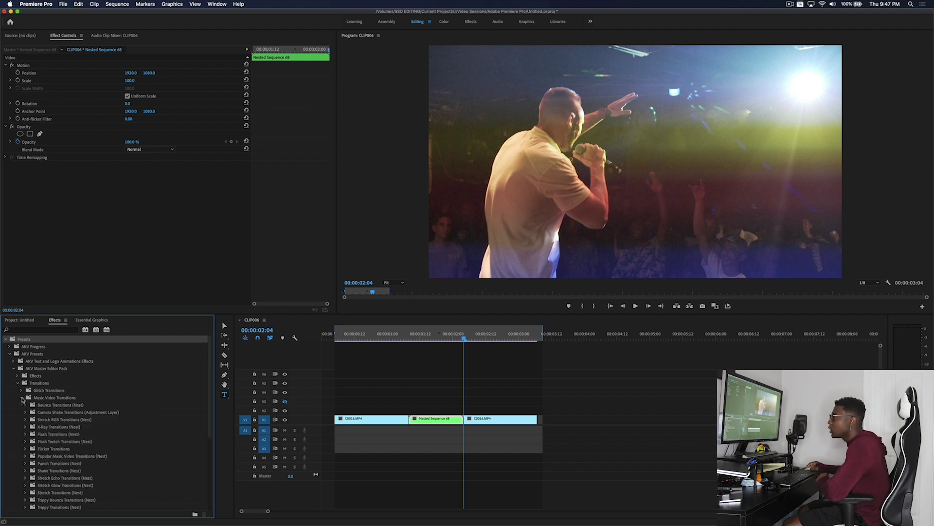
left_click(22, 398)
left_click(21, 391)
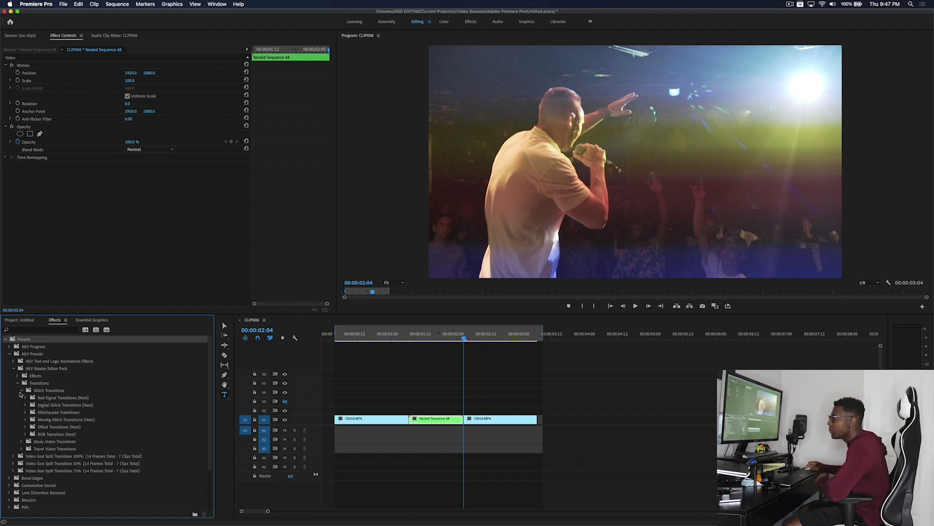
left_click(26, 426)
scroll(61, 423, "down", 4)
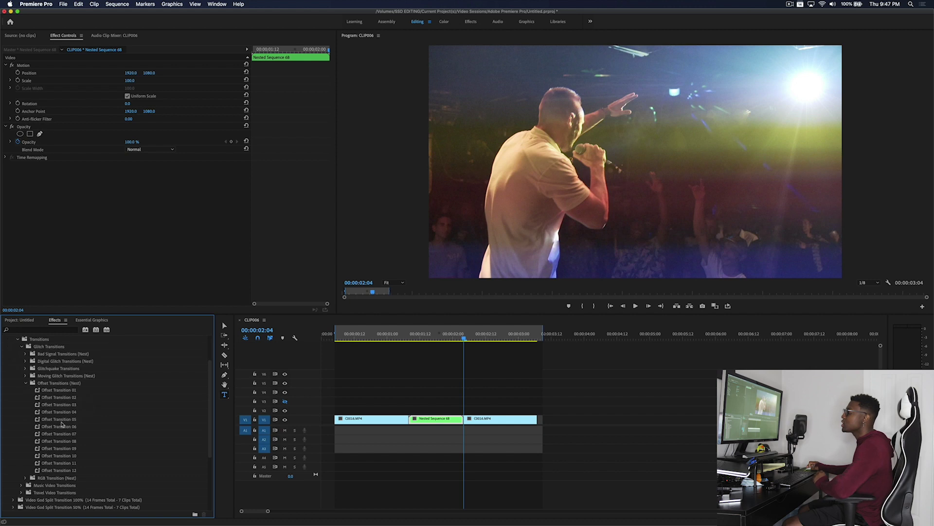
scroll(56, 421, "up", 3)
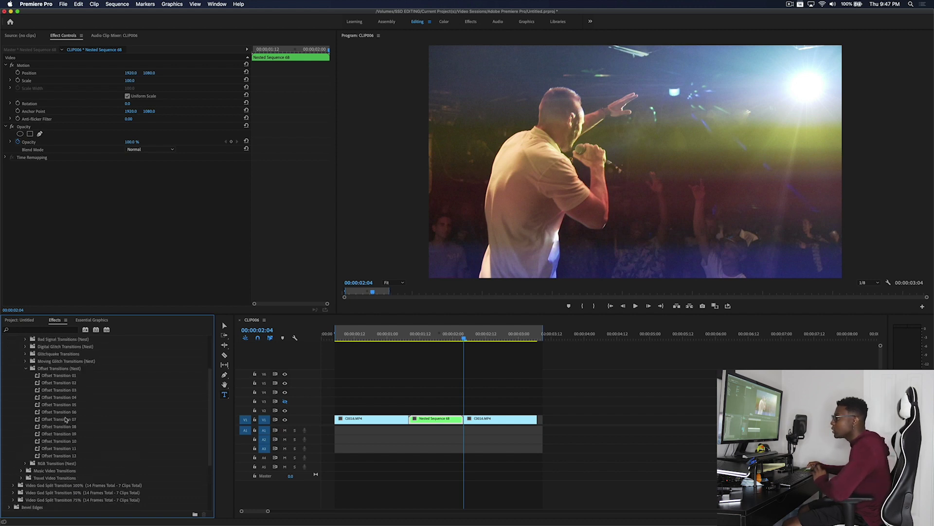
left_click_drag(70, 377, 439, 416)
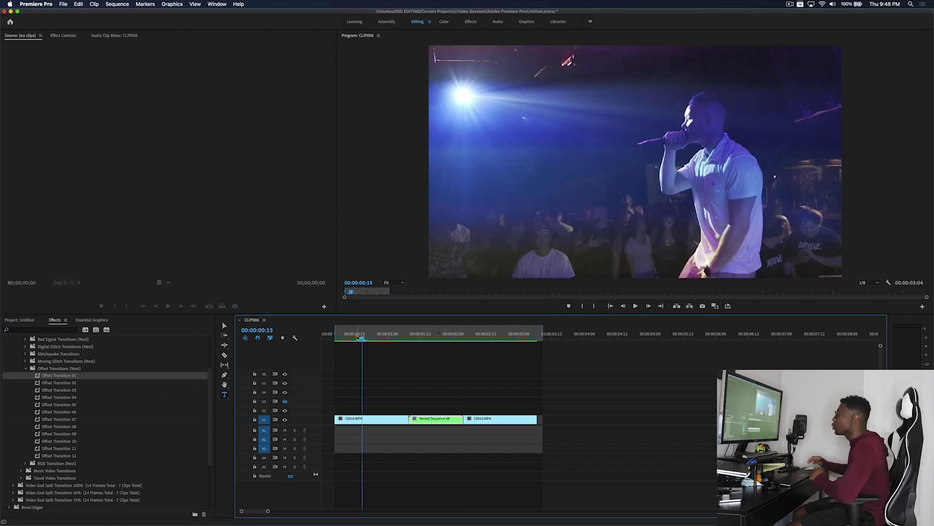
Step: Play back and scrub through the Offset glitch transition to review it
key("space")
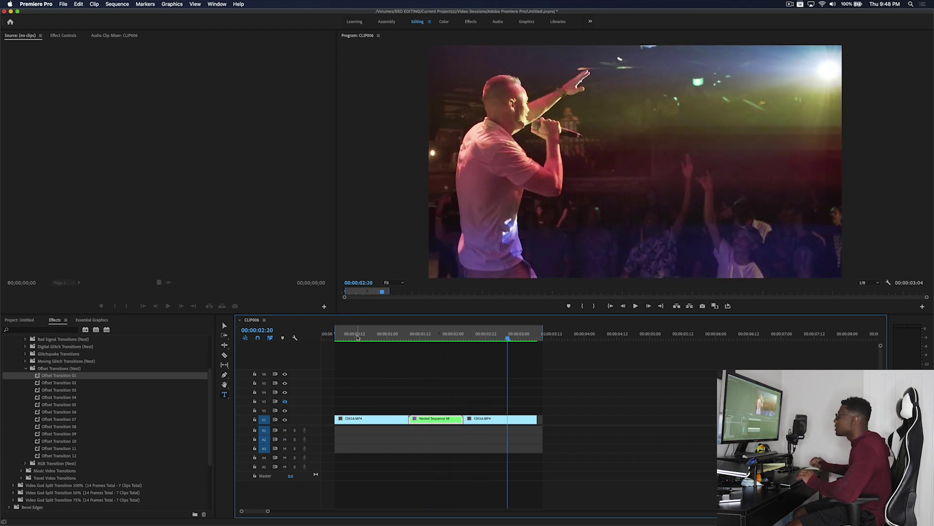
left_click(365, 337)
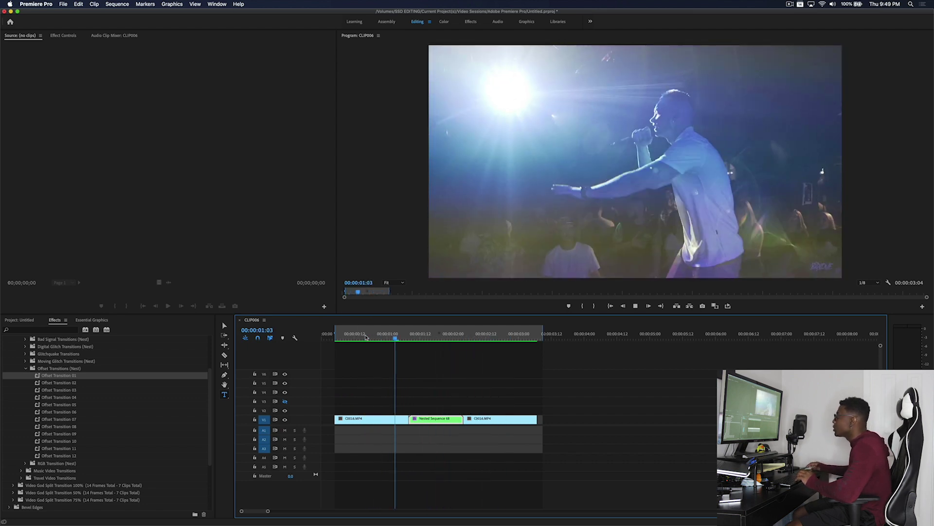
left_click(381, 337)
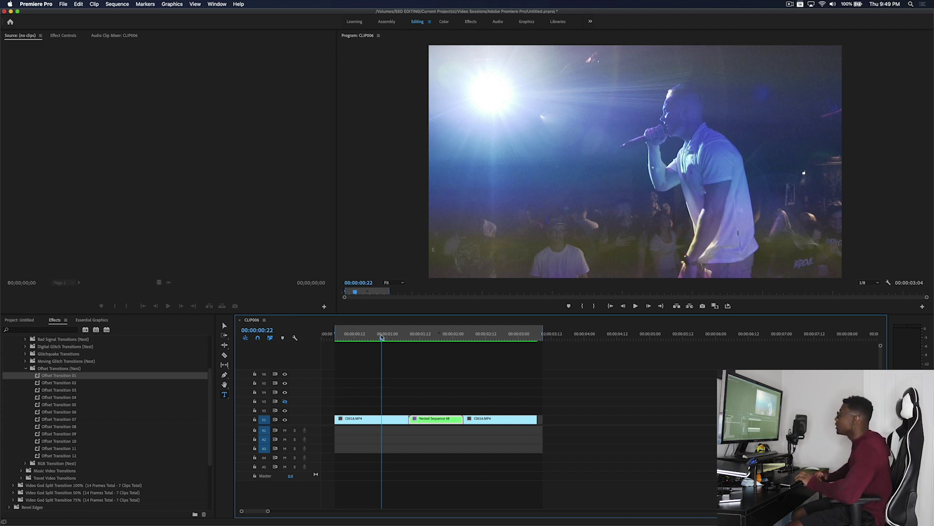
key("space")
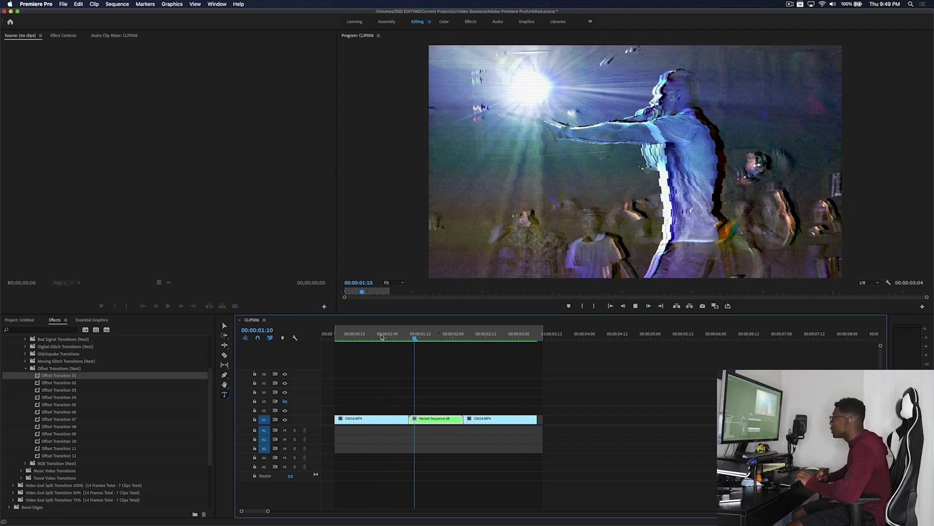
key("space")
left_click_drag(407, 333, 436, 338)
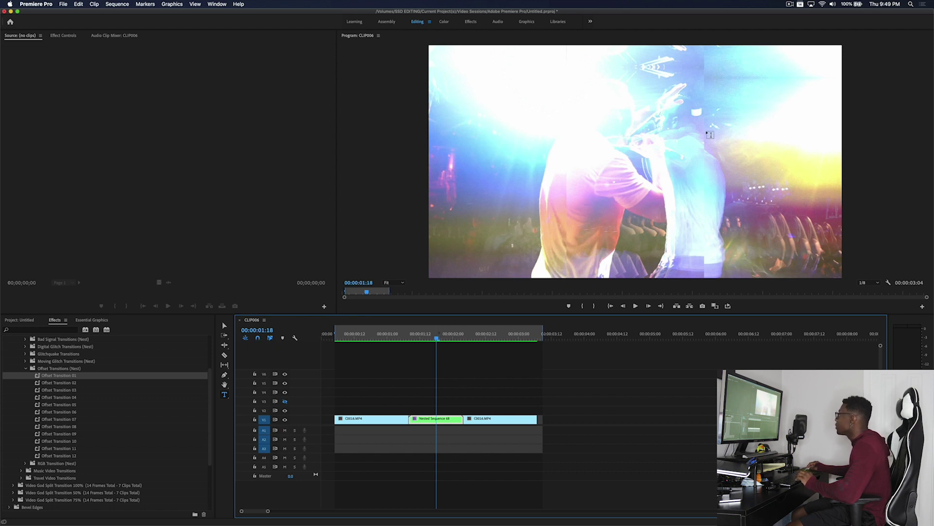
key("space")
key("space")
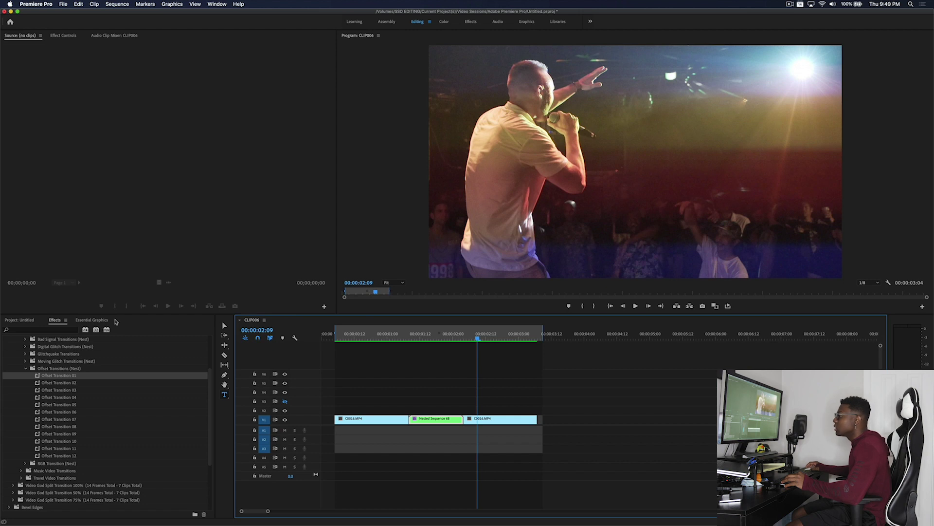
Step: Apply the Bounce Left preset from Bounce Transitions (Nest) to the nested clip
left_click(26, 368)
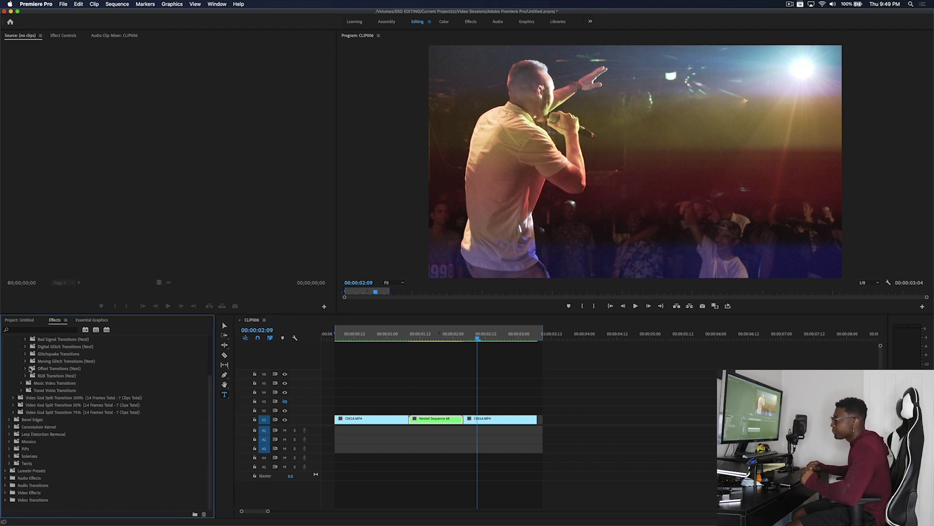
scroll(33, 373, "up", 3)
left_click(21, 390)
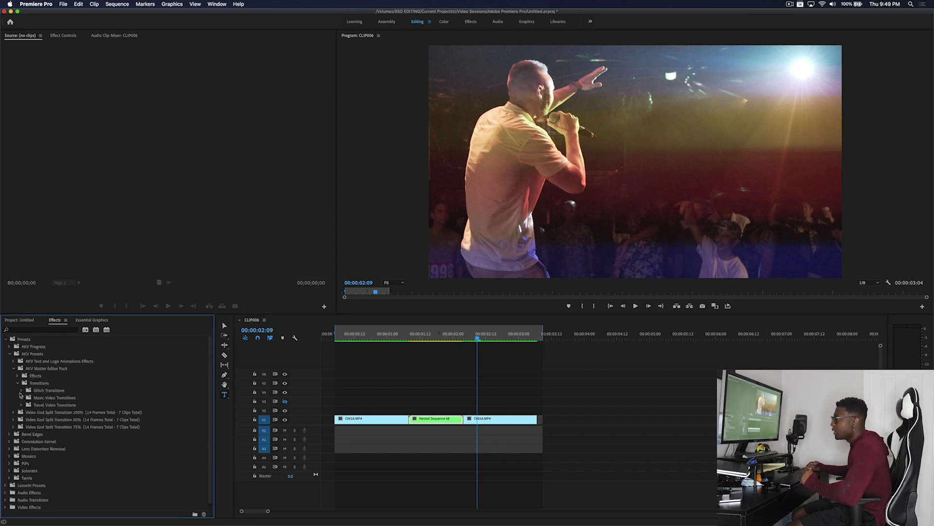
left_click(21, 397)
scroll(48, 428, "down", 2)
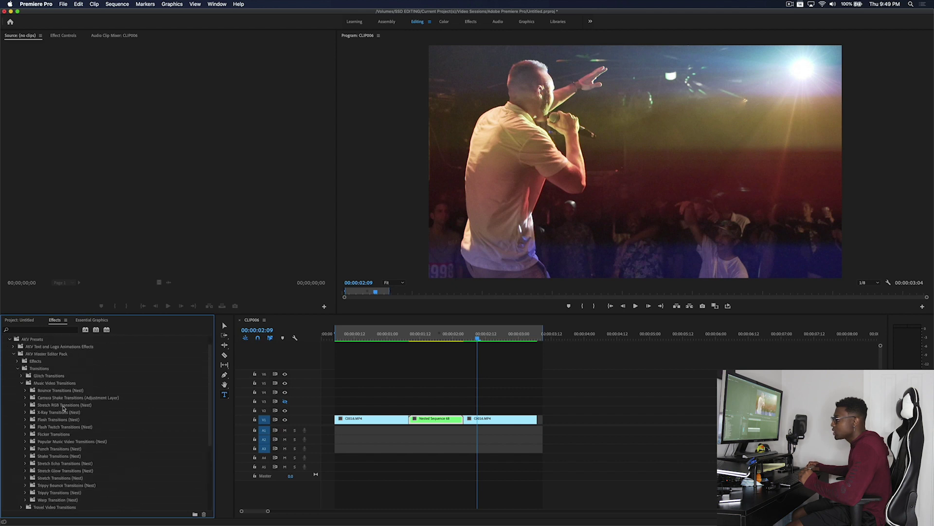
scroll(59, 448, "down", 3)
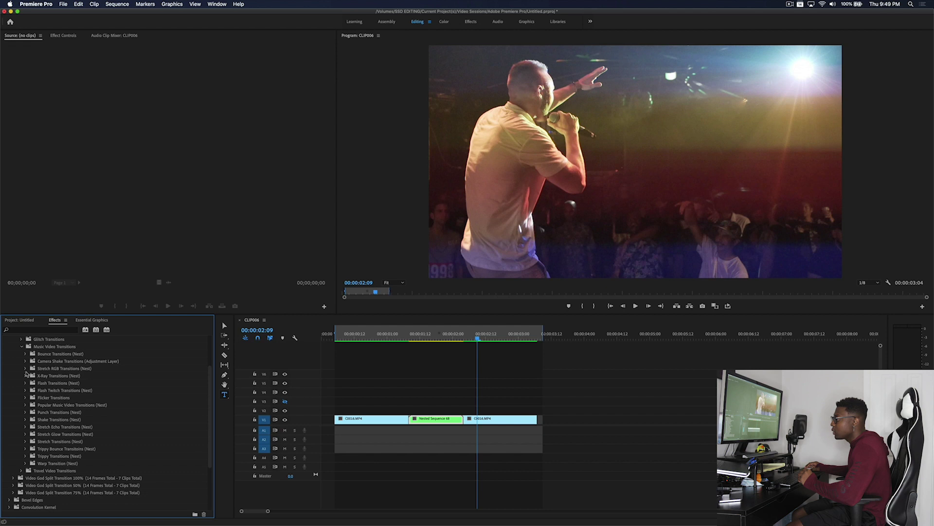
left_click(24, 355)
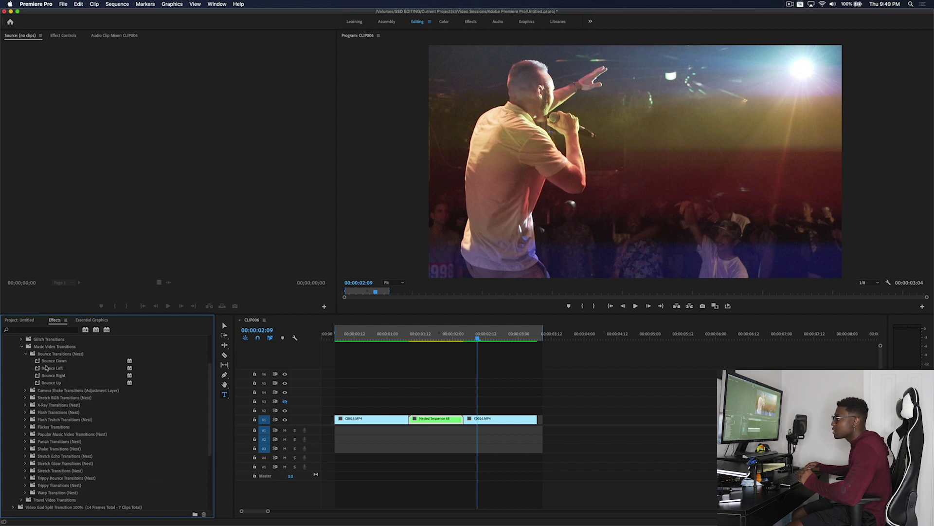
left_click_drag(49, 371, 438, 420)
Step: Rewind and play back to preview the Bounce Left transition
left_click_drag(389, 338, 369, 339)
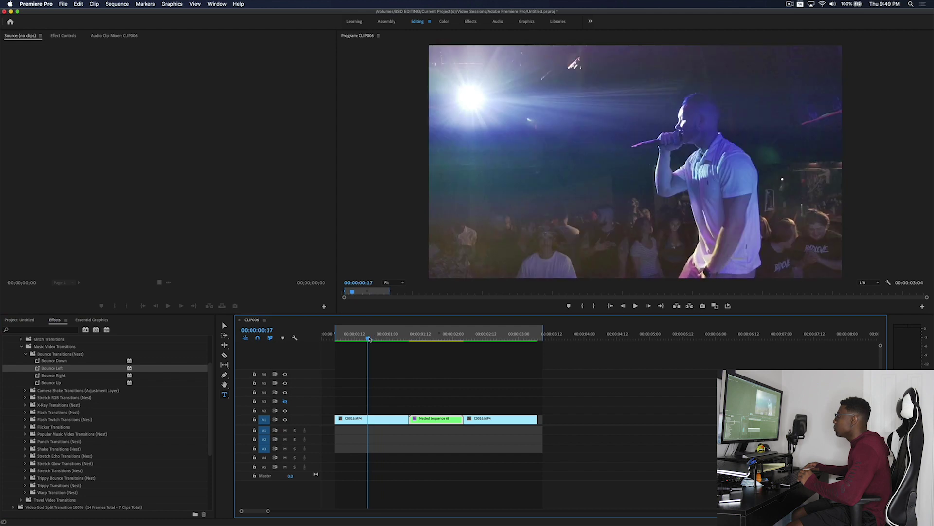
key("space")
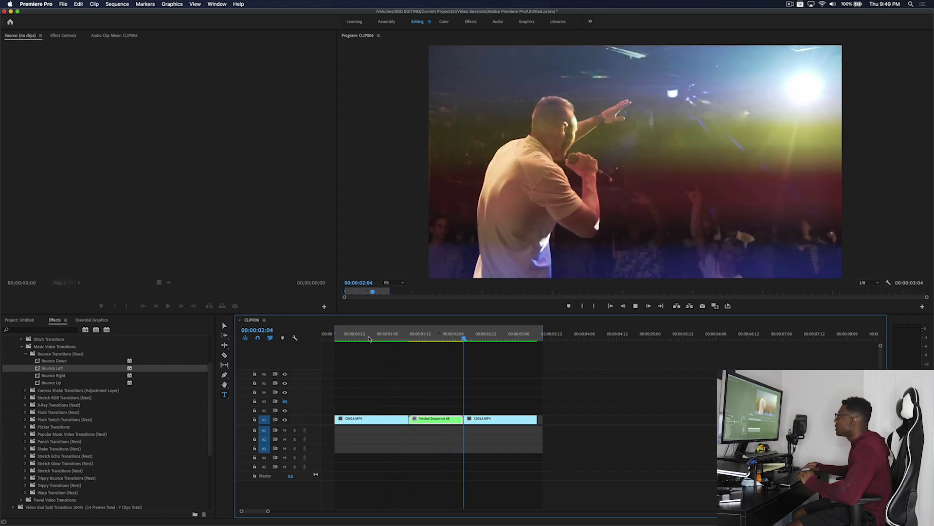
left_click(370, 339)
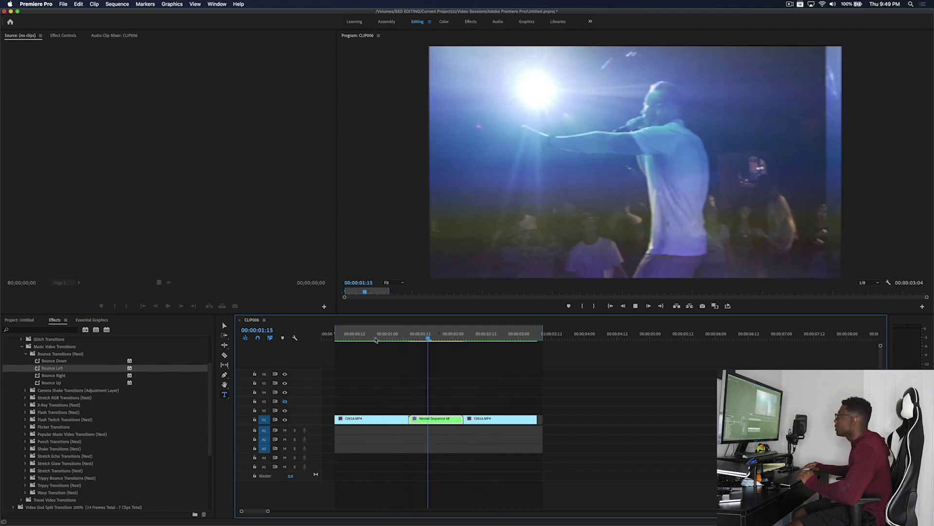
key("space")
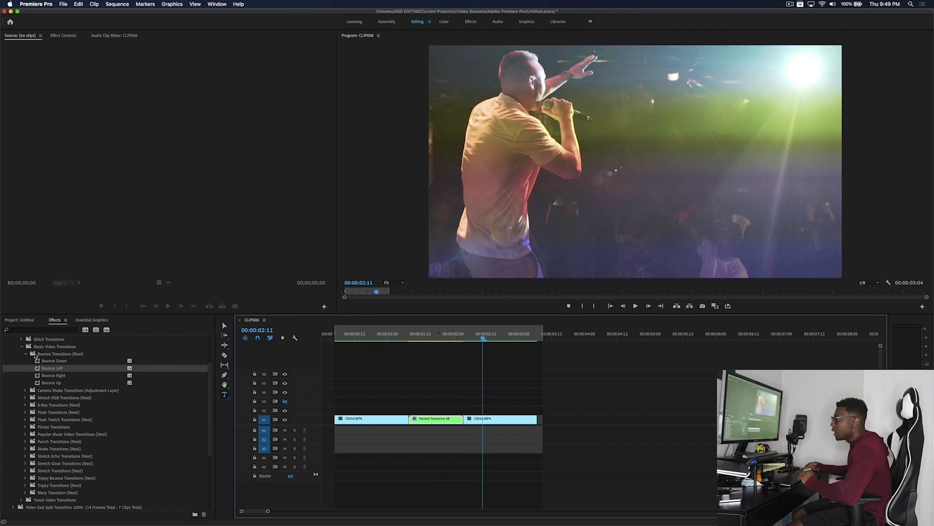
left_click(26, 434)
Step: Apply Additive Dissolve Transition to Nested Sequence 68 and preview it from 00:00:00:14
left_click_drag(43, 441, 436, 419)
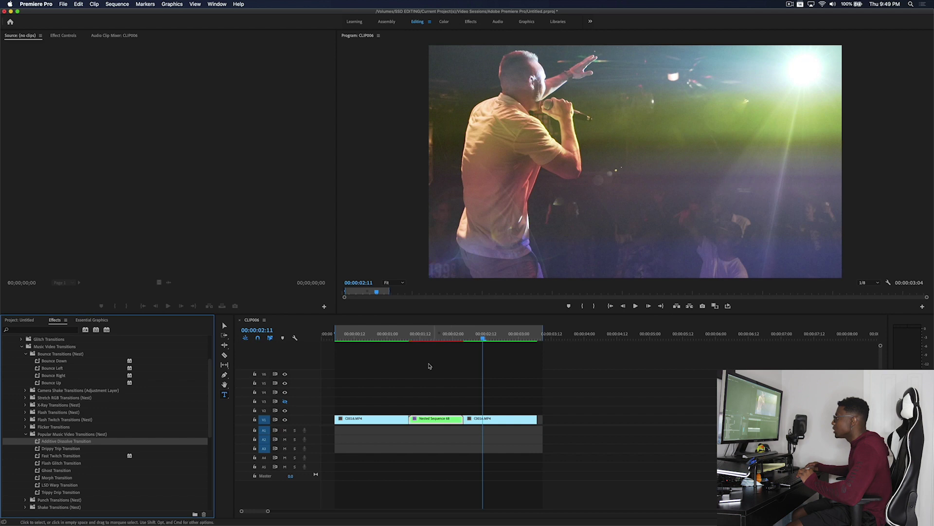
left_click_drag(371, 336, 362, 338)
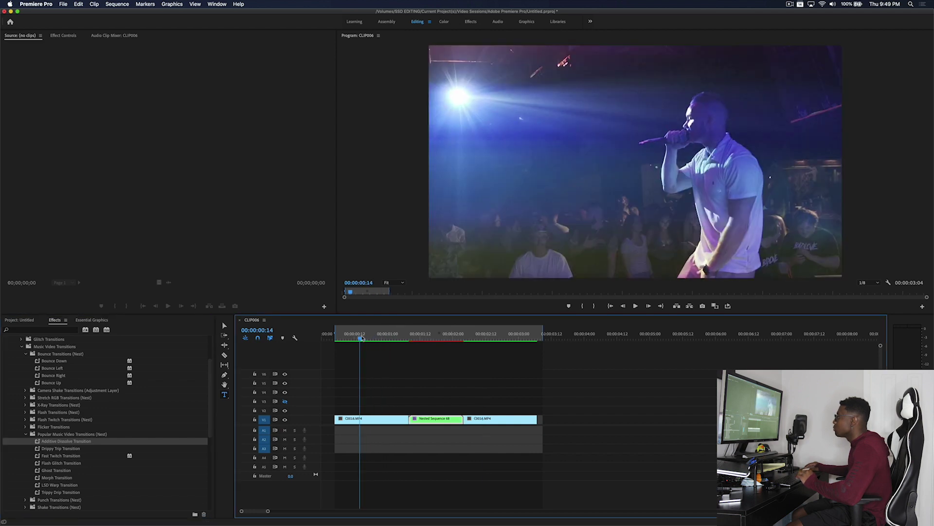
key("space")
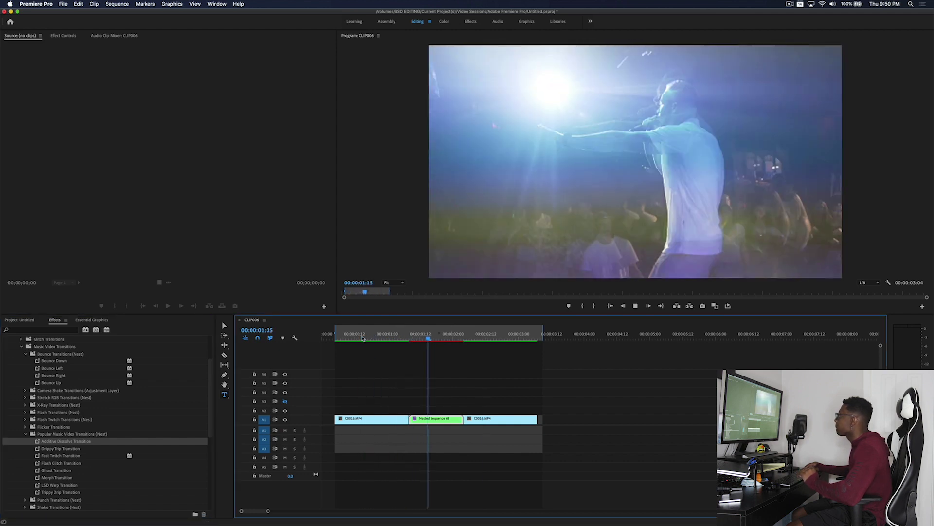
key("space")
left_click(376, 339)
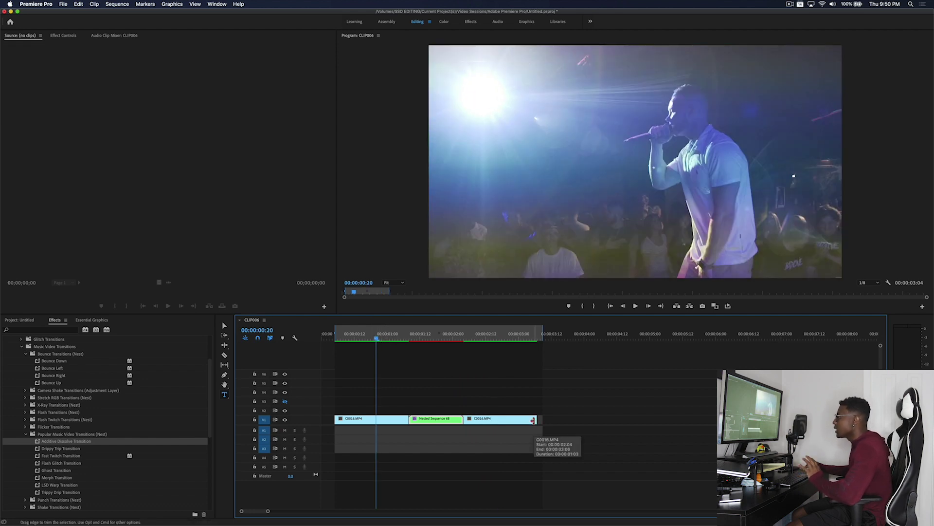
key("space")
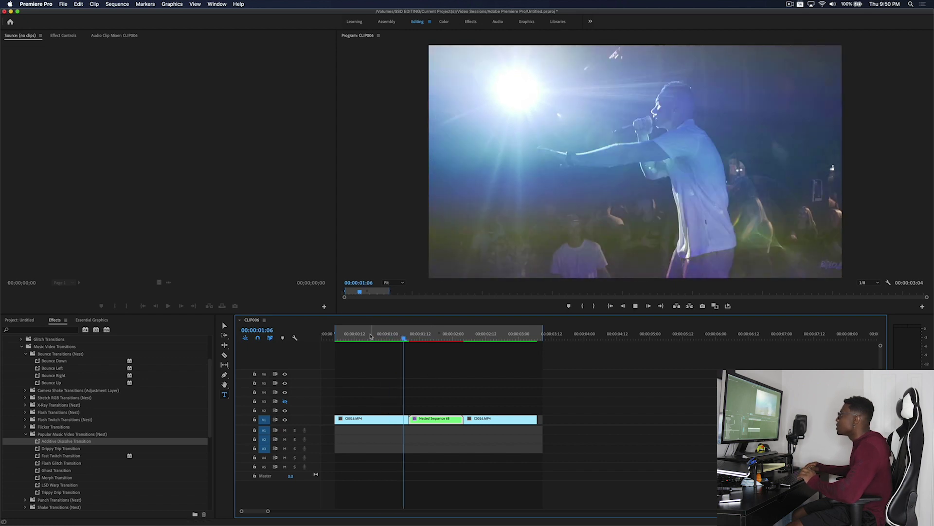
key("space")
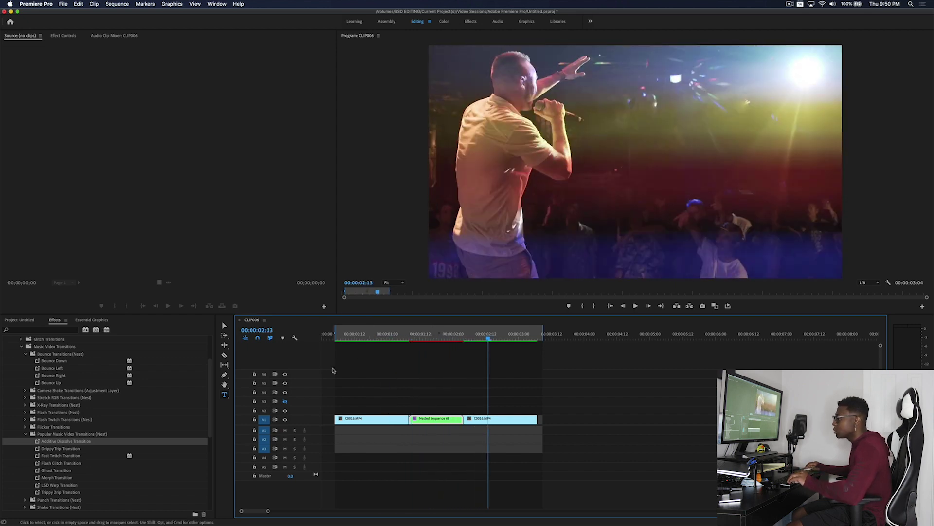
Step: Apply Ghost Transition to the nested clip and preview it from 00:00:00:17
left_click_drag(76, 471, 459, 424)
left_click_drag(390, 335, 368, 338)
key("space")
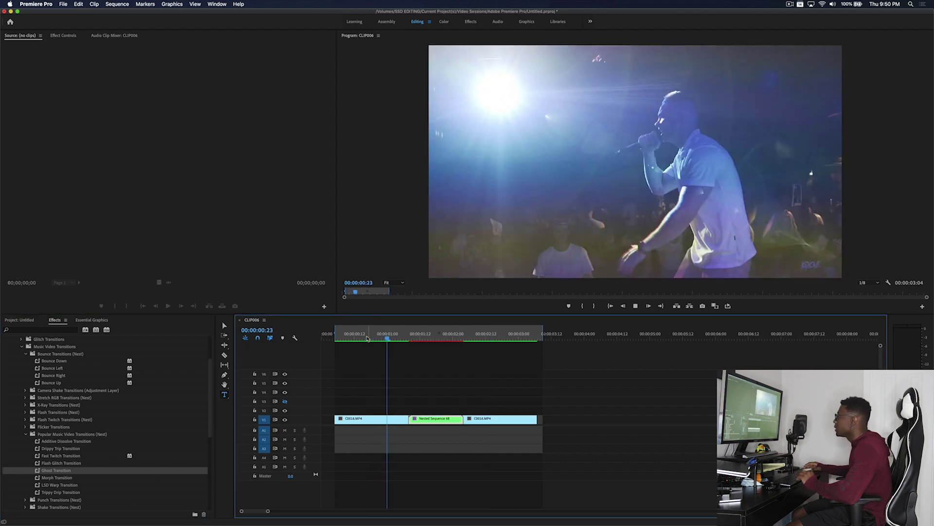
left_click(368, 338)
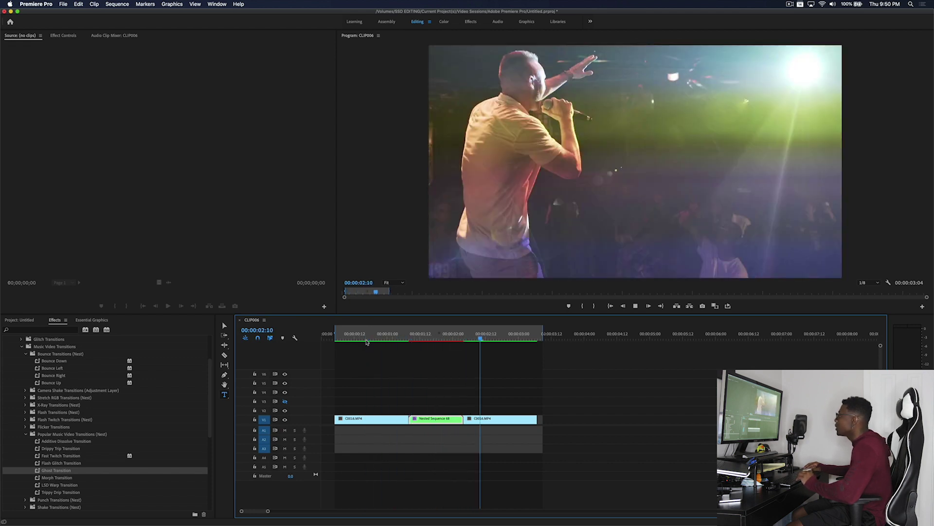
left_click(368, 339)
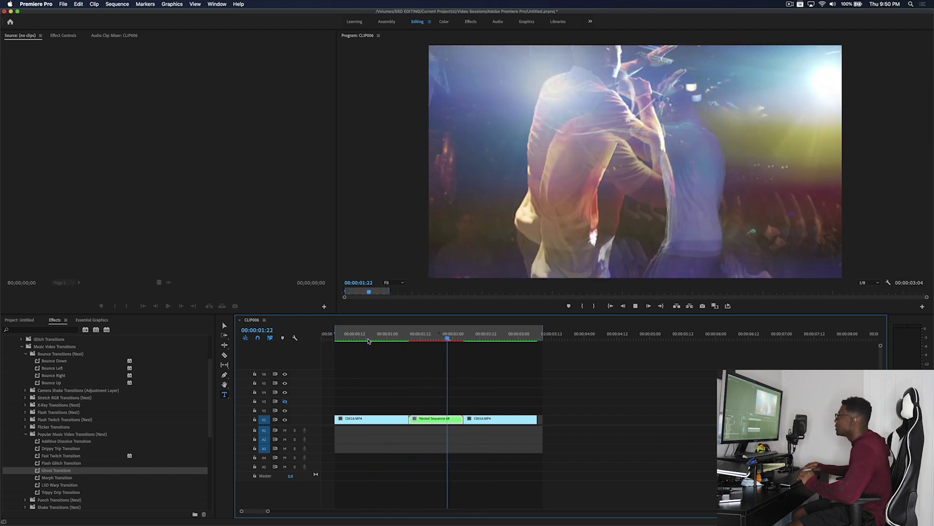
key("space")
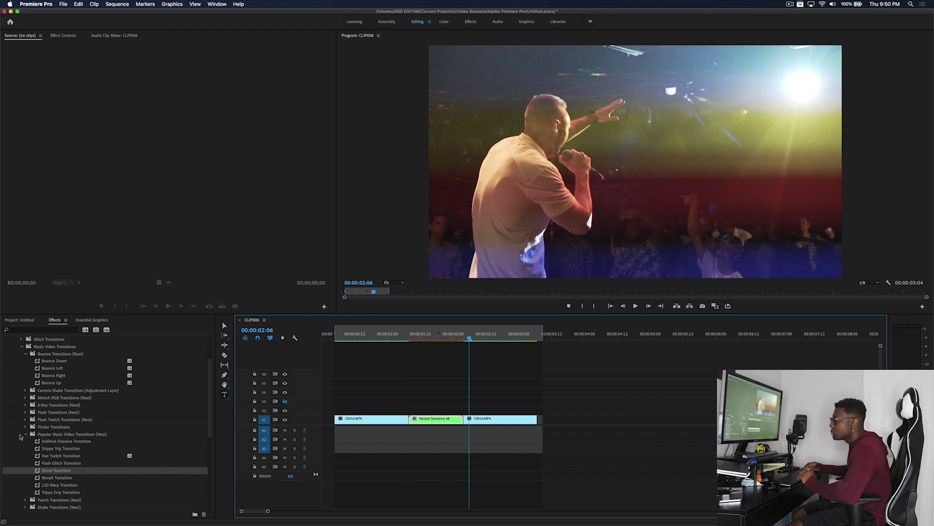
Step: Apply Stutter Flicker from Flicker Transitions to the nested clip and preview it from 00:00:00:15
left_click(25, 435)
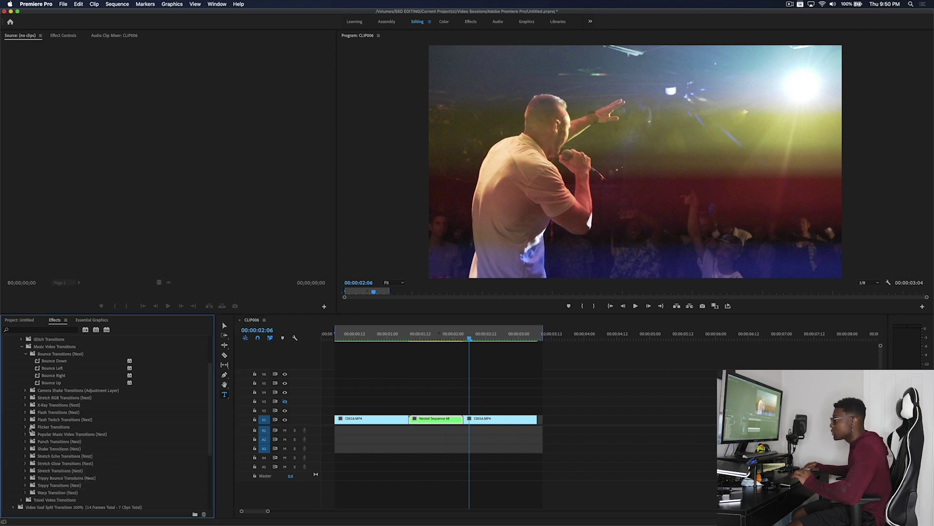
left_click(26, 427)
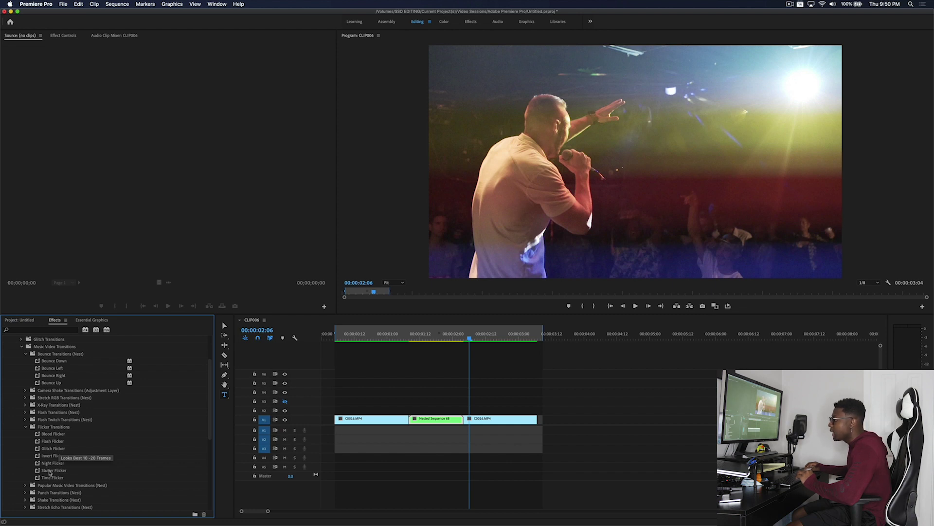
left_click_drag(49, 471, 440, 422)
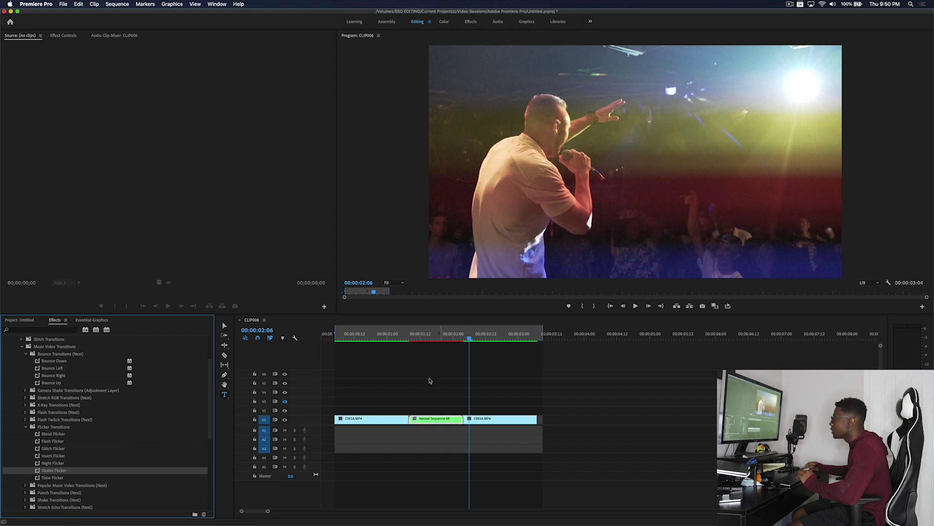
left_click_drag(407, 341, 352, 340)
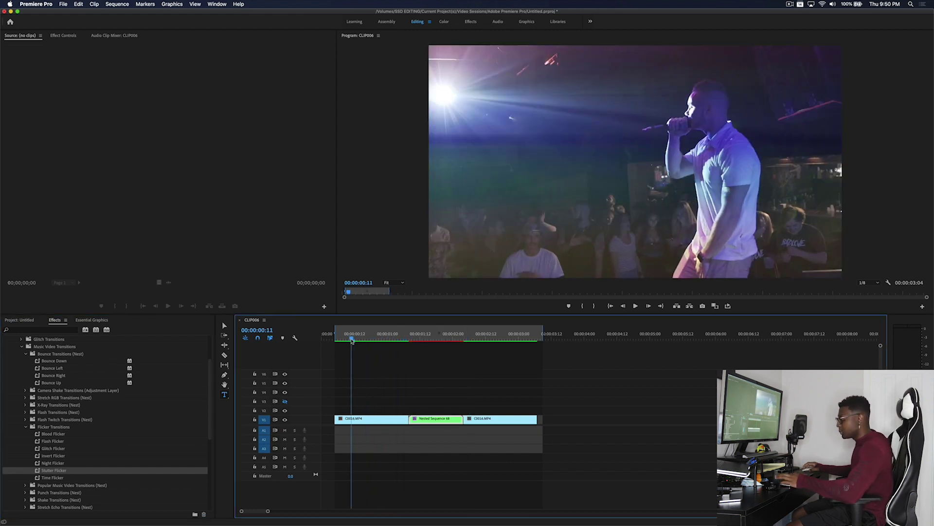
left_click_drag(353, 341, 365, 341)
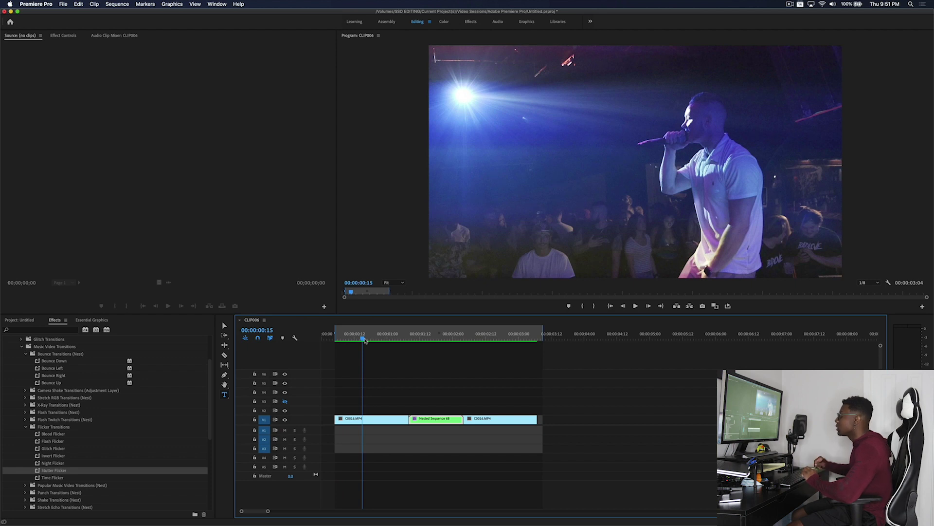
key("space")
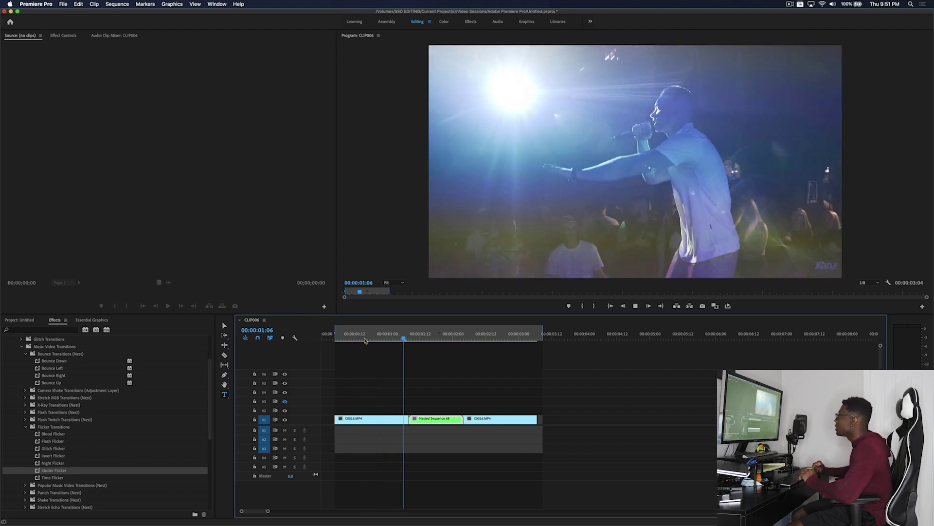
left_click(366, 340)
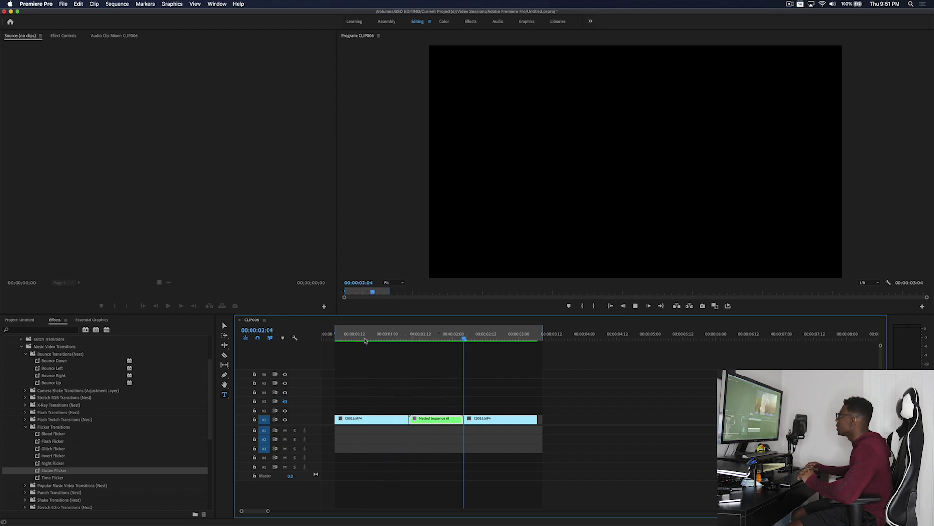
key("space")
Step: Apply Blood Flicker to Nested Sequence 68 and check its red flicker frames around 00:00:02:01
left_click(387, 338)
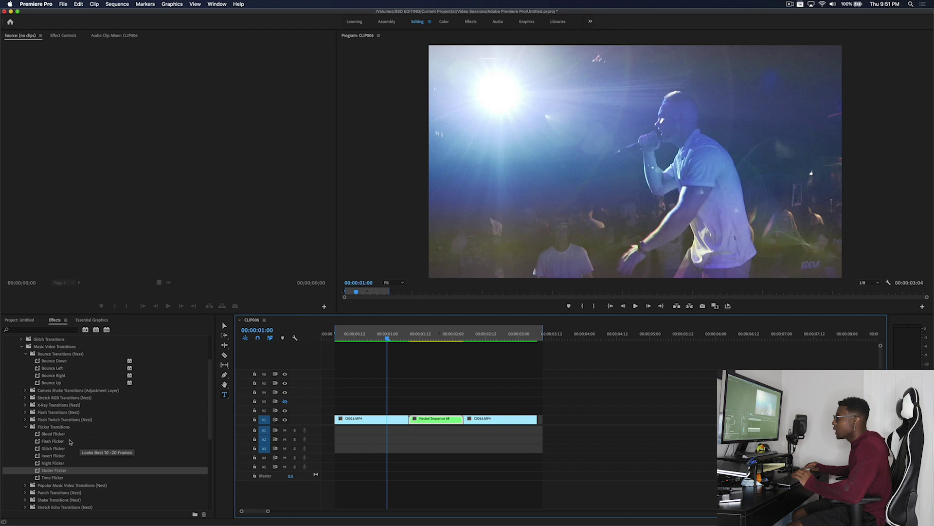
left_click_drag(64, 434, 432, 419)
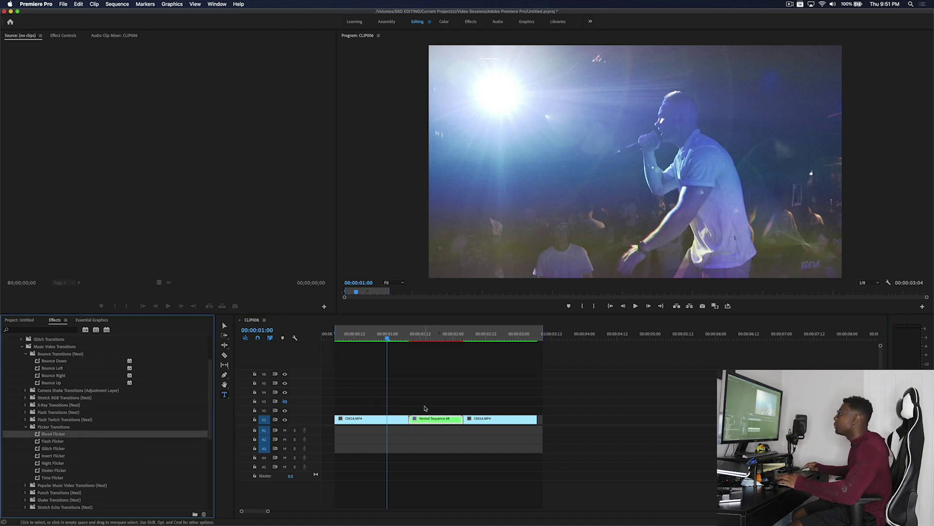
left_click(356, 335)
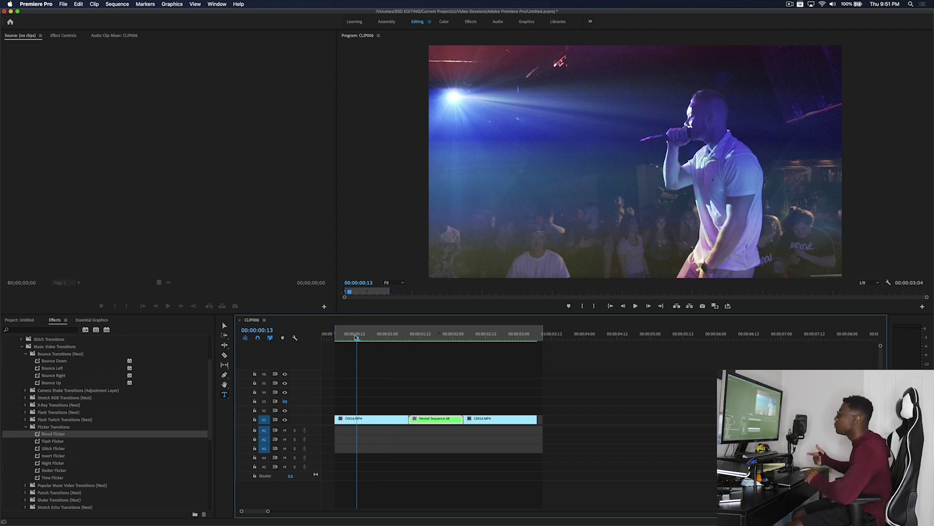
key("space")
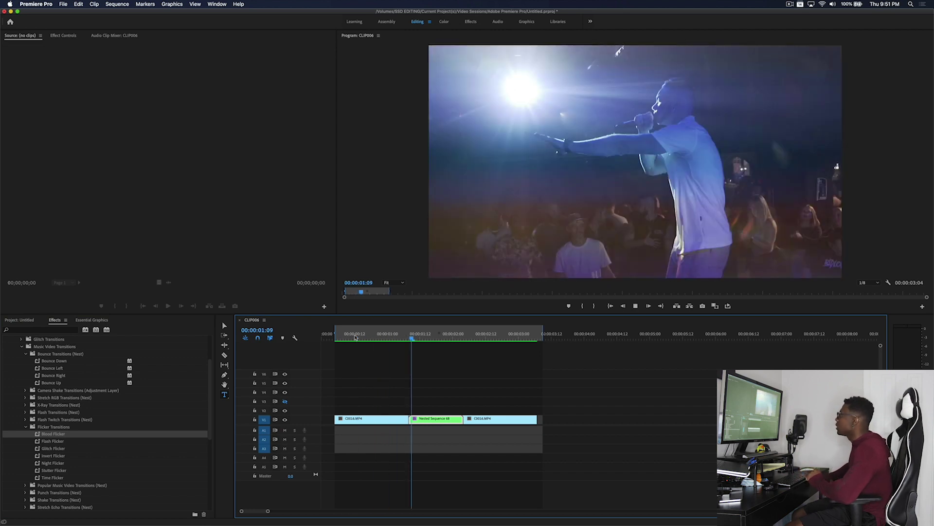
key("space")
left_click_drag(365, 336, 485, 336)
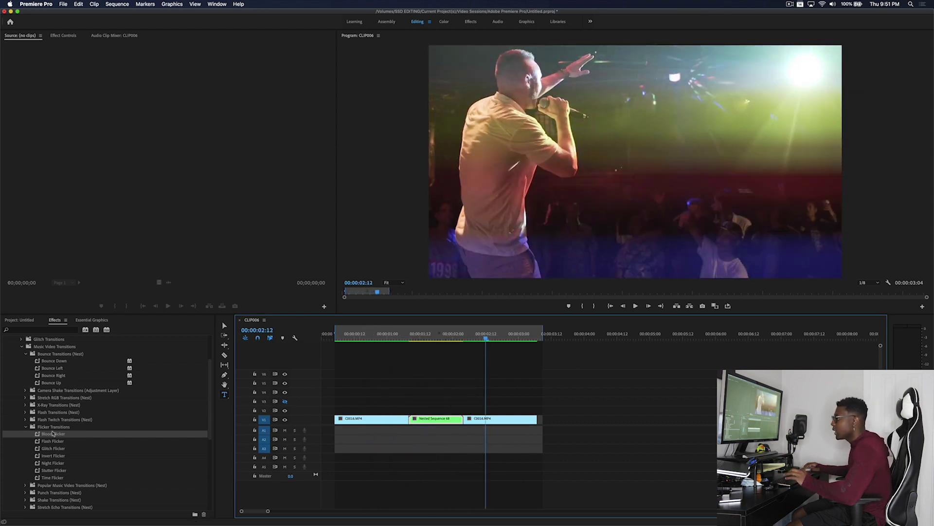
left_click(25, 426)
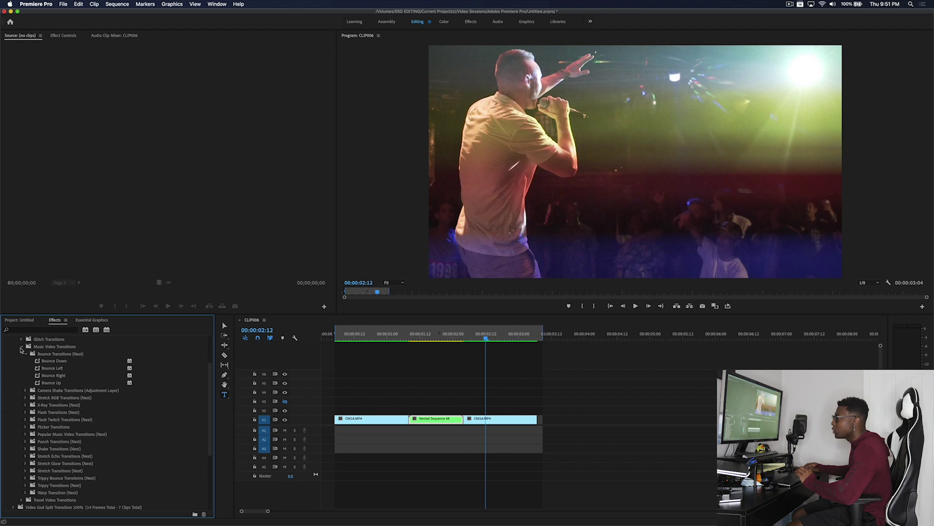
Step: Apply the Whip Left preset from Travel Video Transitions > Whip Transitions to the nested clip
left_click(21, 347)
left_click(21, 354)
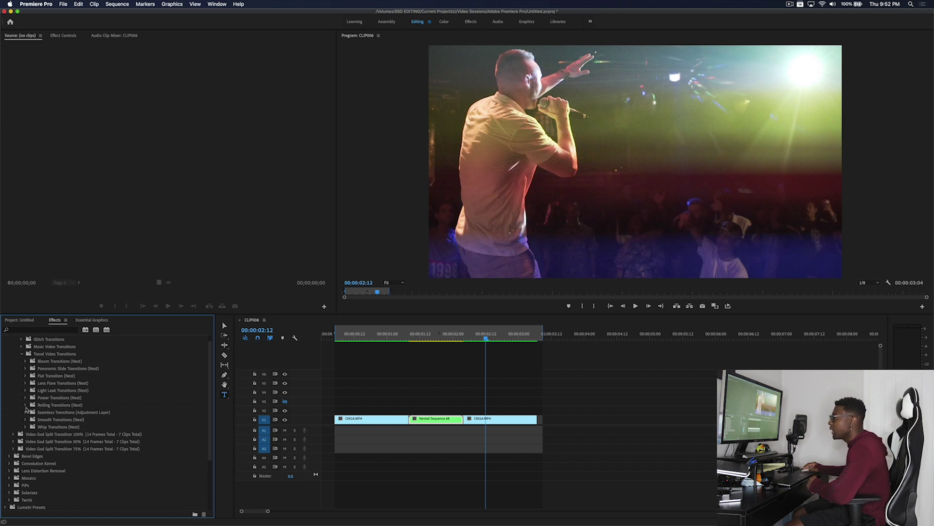
left_click(25, 427)
left_click_drag(53, 441, 432, 418)
Step: Preview the Whip Left transition from about 00:00:00:13, playing it twice
left_click_drag(376, 336, 362, 345)
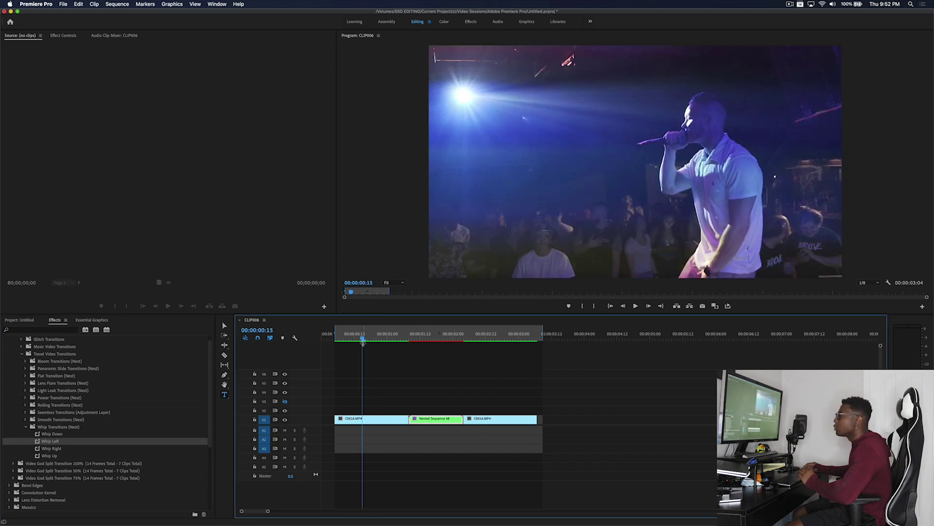
left_click_drag(363, 342, 359, 340)
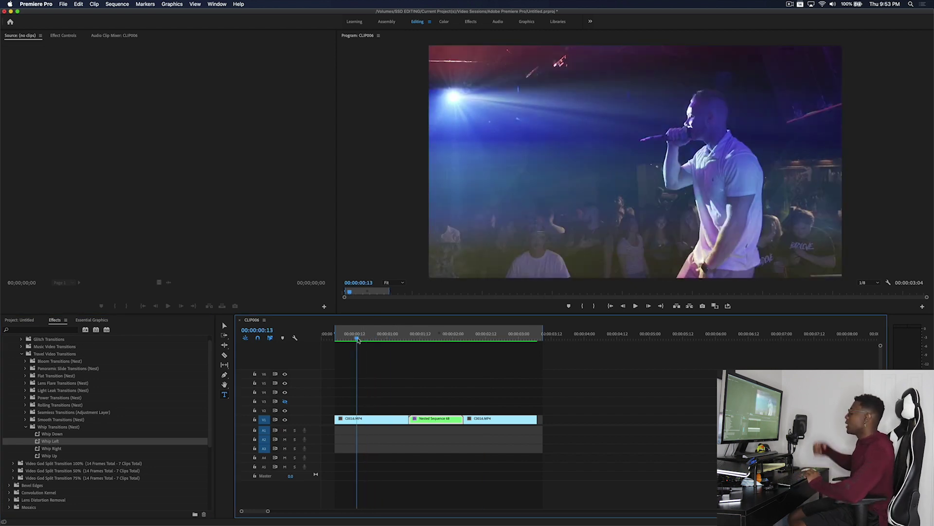
key("space")
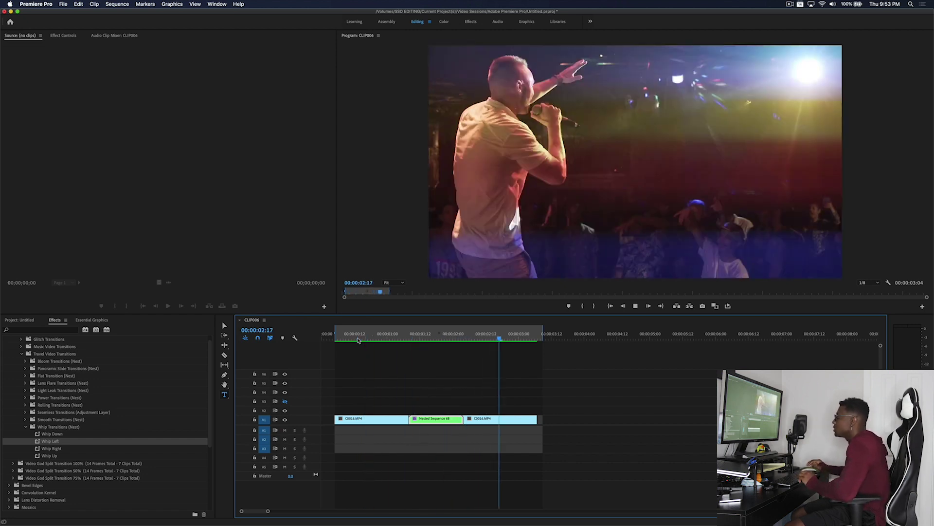
left_click(362, 339)
key("space")
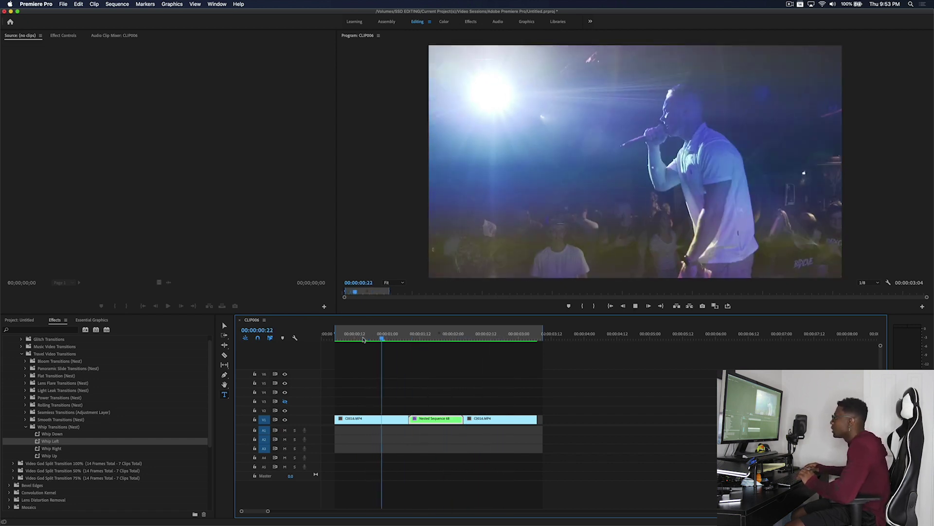
key("space")
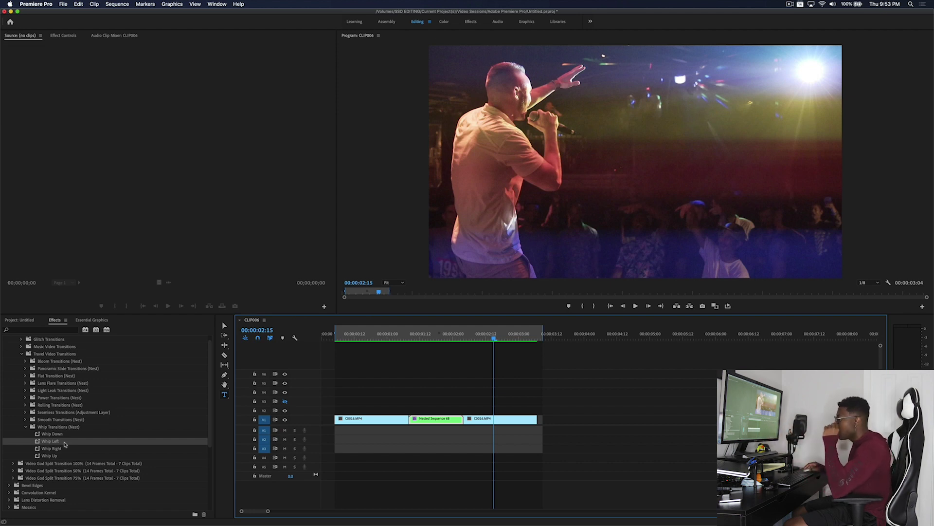
Step: Apply the Slide Left preset from Smooth Transitions to the nested clip and preview it
left_click(25, 426)
left_click(25, 419)
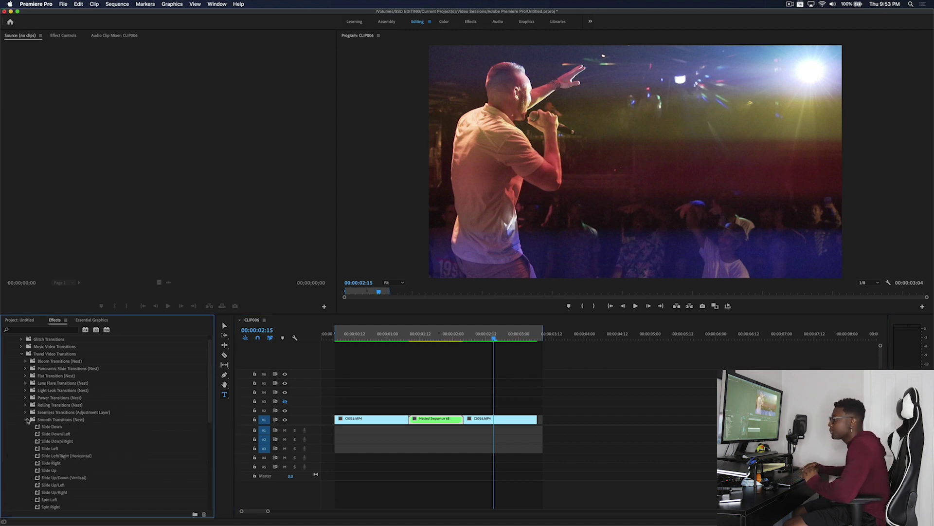
left_click_drag(57, 450, 440, 423)
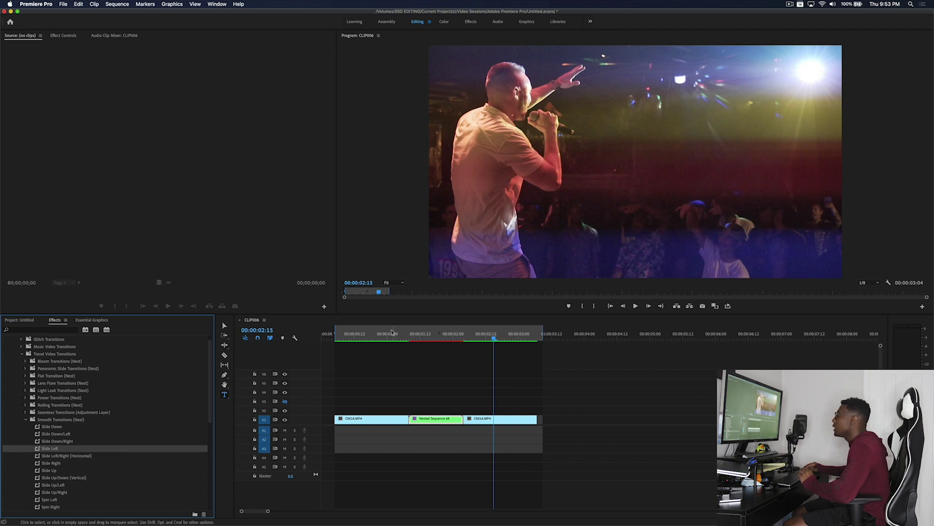
left_click(366, 334)
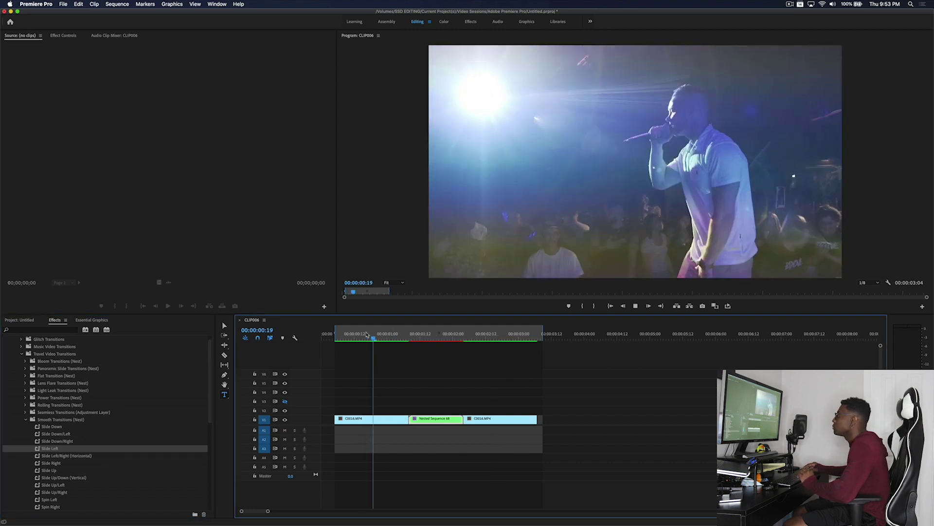
key("space")
left_click_drag(471, 345, 368, 341)
key("space")
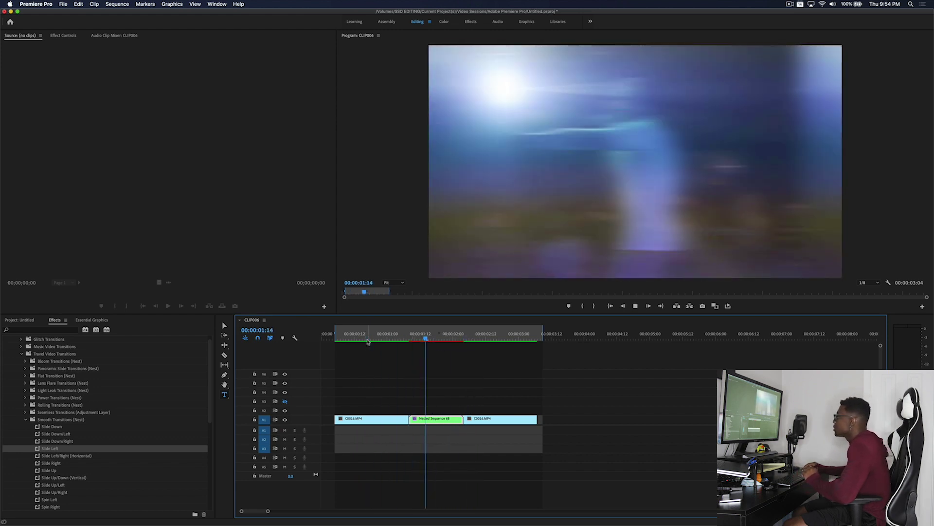
key("space")
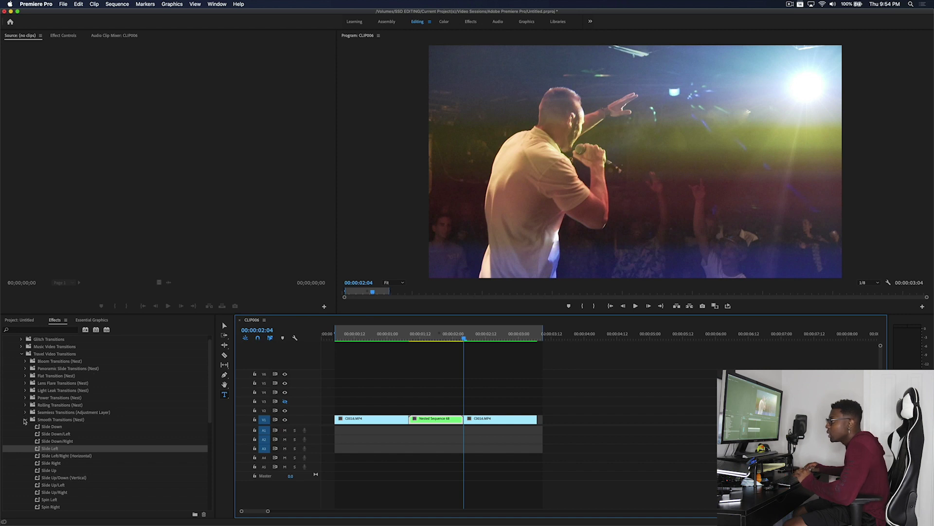
Step: Apply Panoramic Slide Down to the nested clip and play it back
left_click(24, 419)
left_click(26, 369)
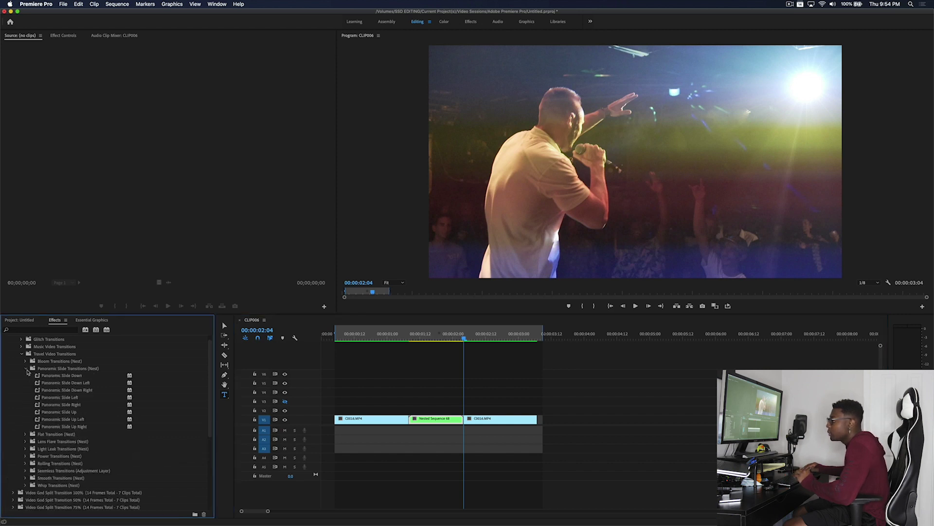
left_click_drag(68, 375, 429, 421)
left_click_drag(403, 336, 367, 340)
key("space")
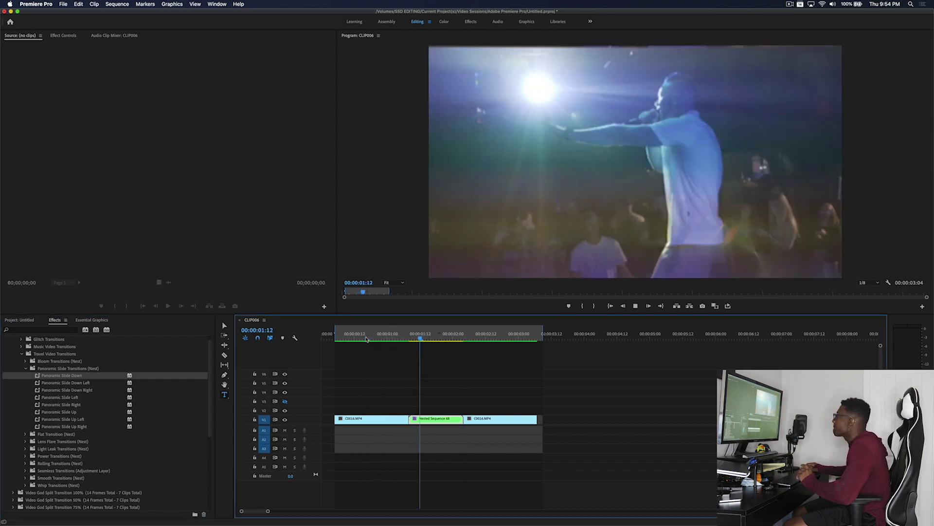
key("space")
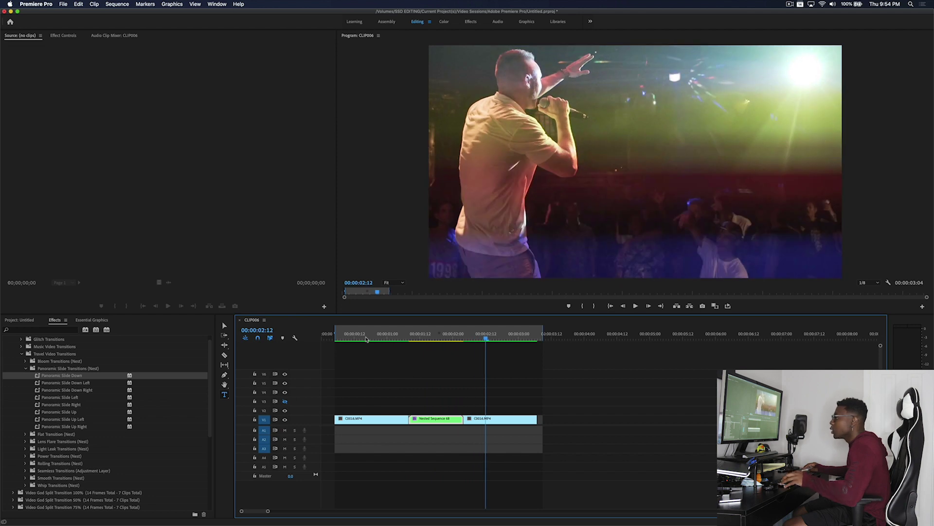
left_click(26, 368)
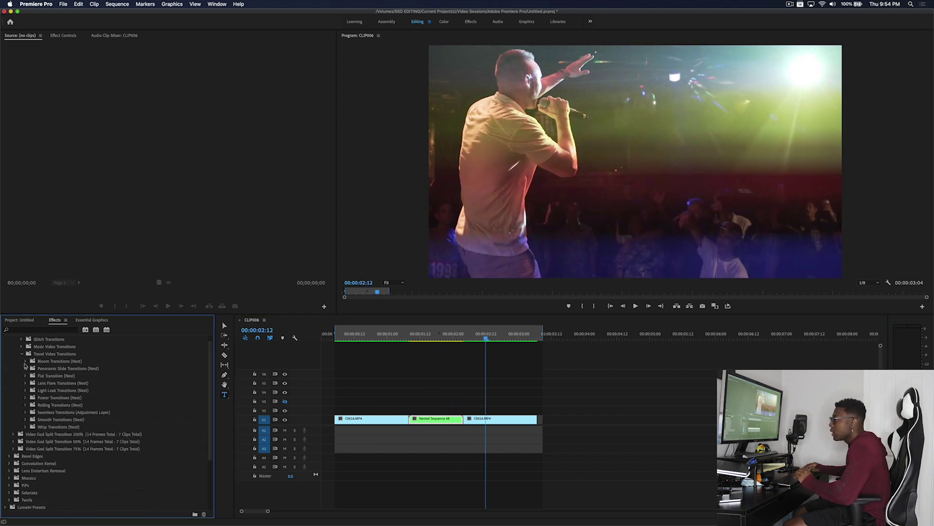
Step: Apply Power Zoom In from Power Transitions (Nest) to the nested clip and preview it twice
left_click(26, 397)
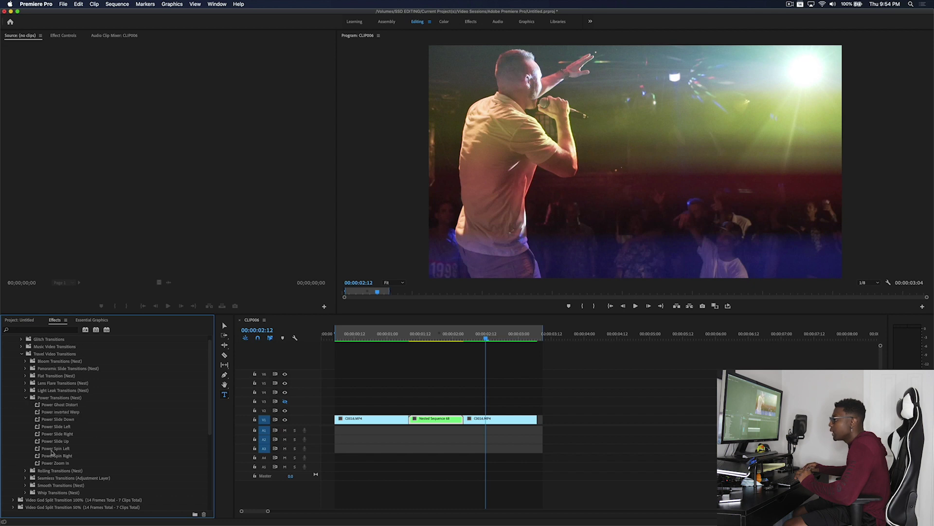
left_click_drag(52, 462, 418, 424)
left_click_drag(350, 335, 368, 339)
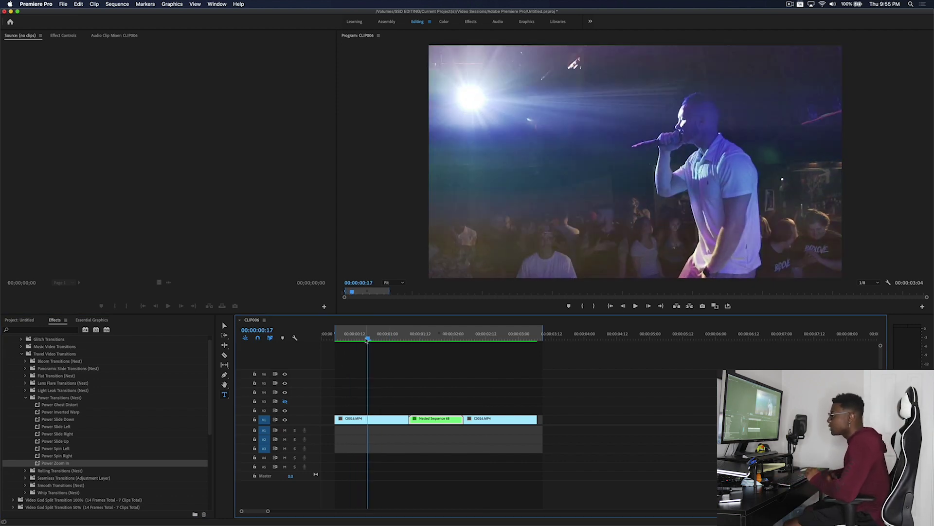
key("space")
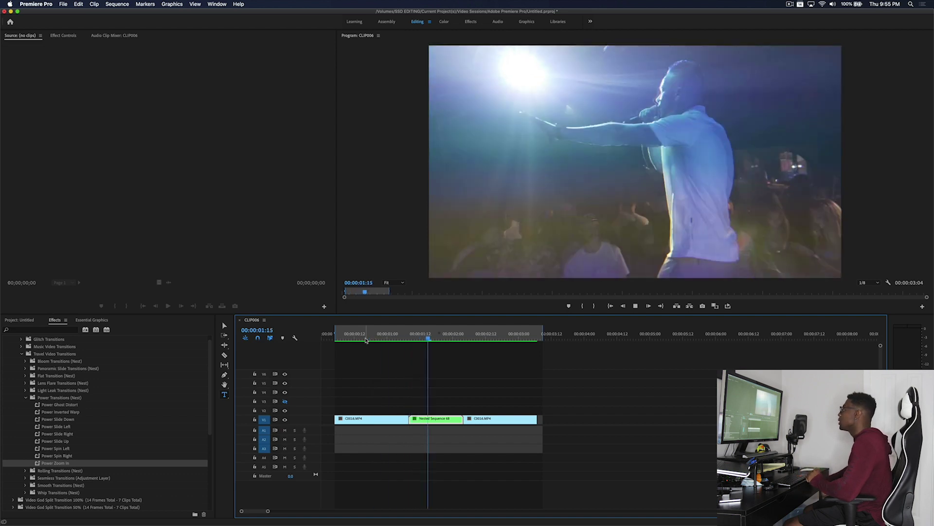
left_click(366, 339)
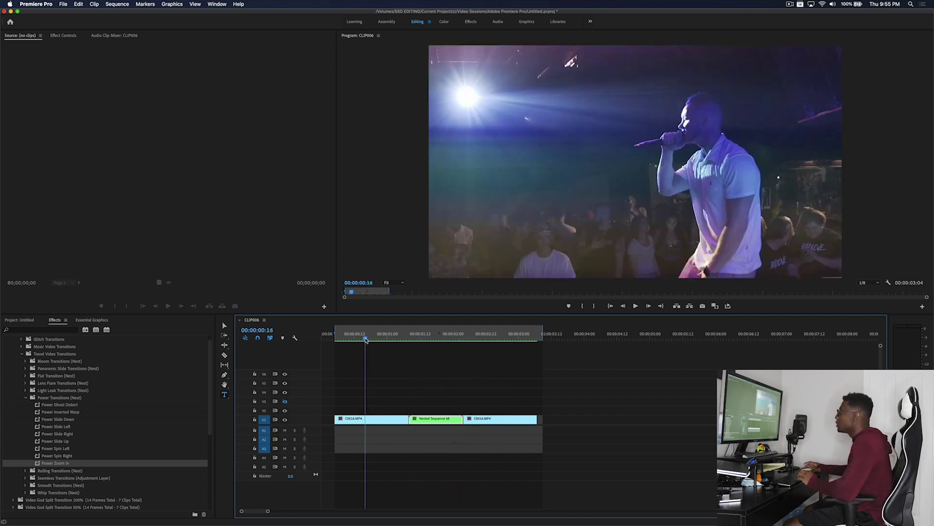
key("space")
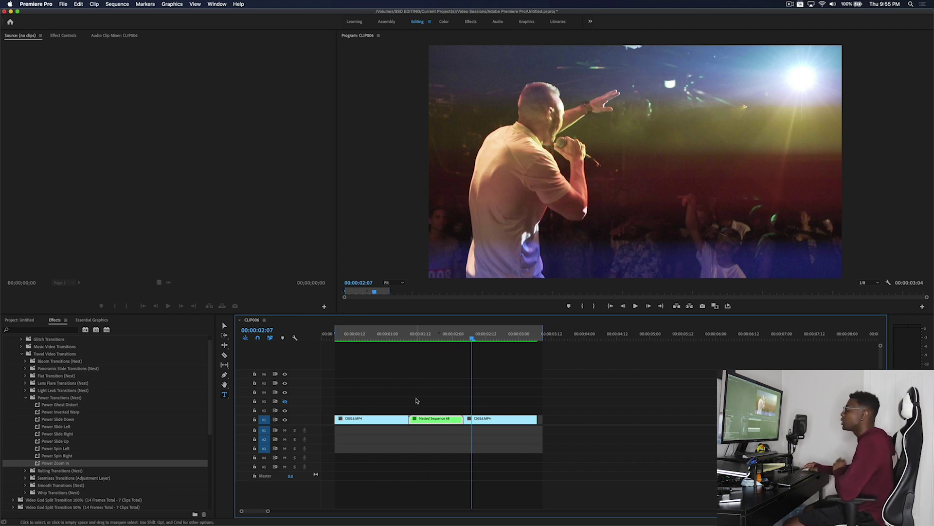
Step: Create a new Adjustment Layer and place it on V2 spanning all three V1 clips
left_click(31, 320)
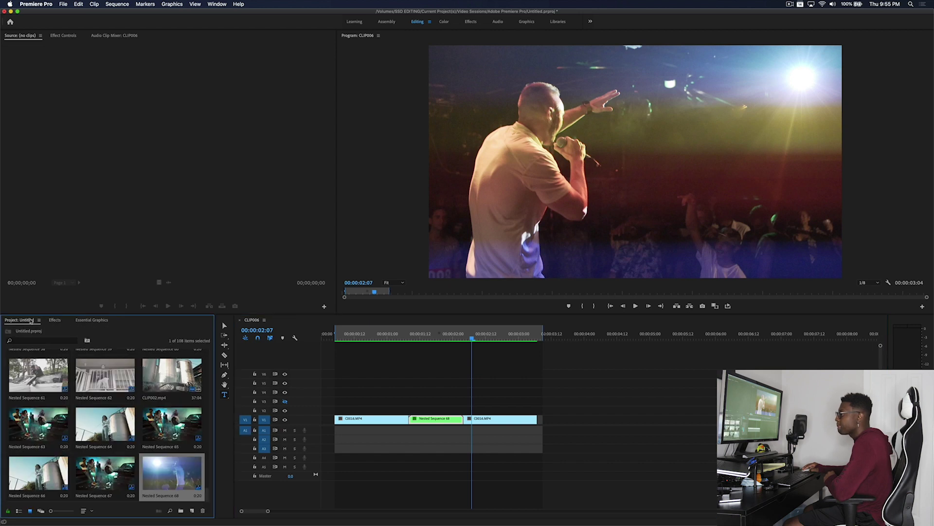
left_click_drag(441, 420, 441, 419)
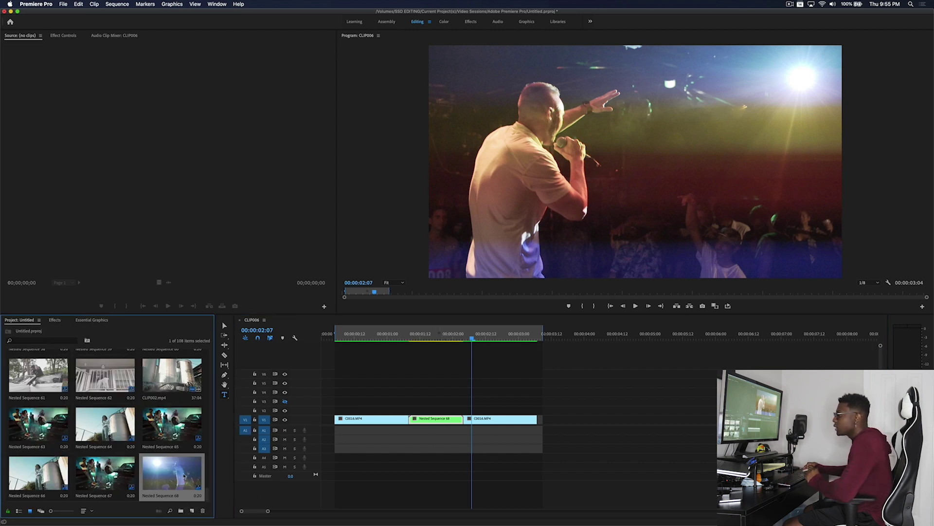
left_click(193, 511)
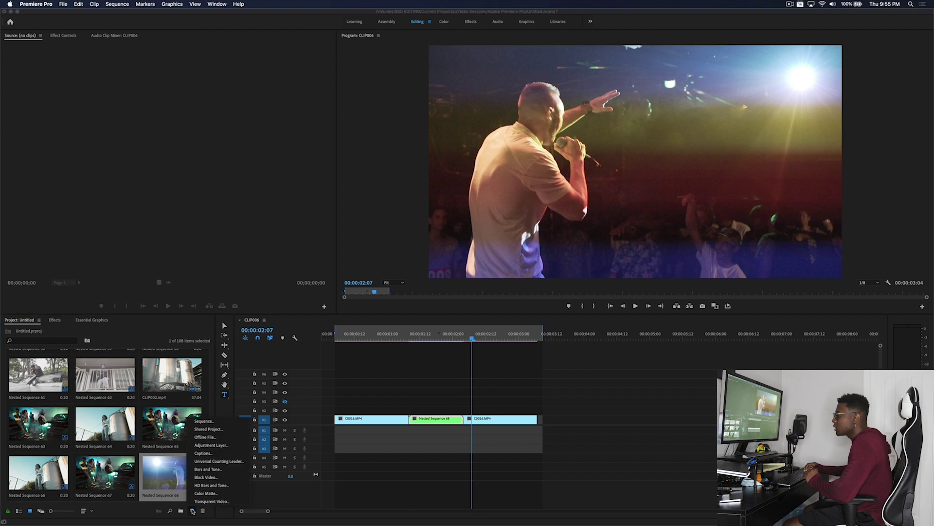
left_click(227, 445)
left_click(506, 301)
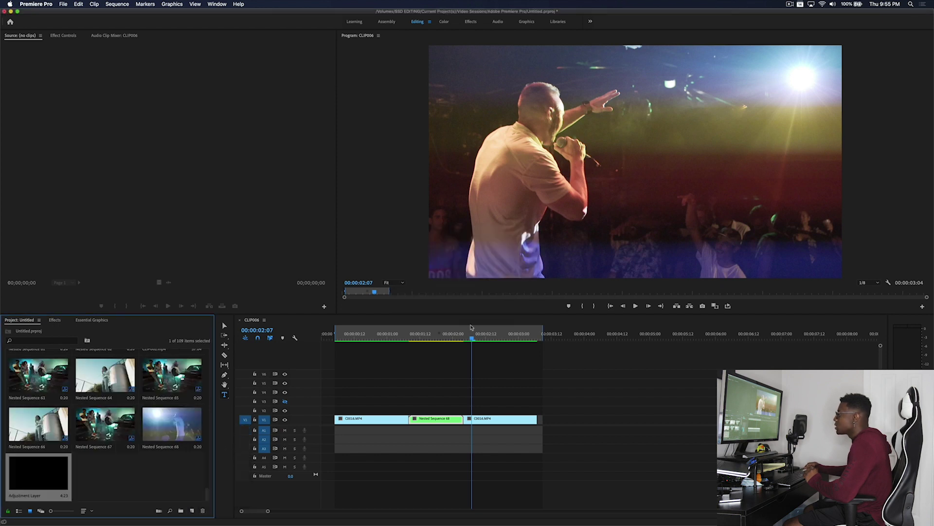
left_click_drag(185, 456, 537, 410)
left_click(55, 319)
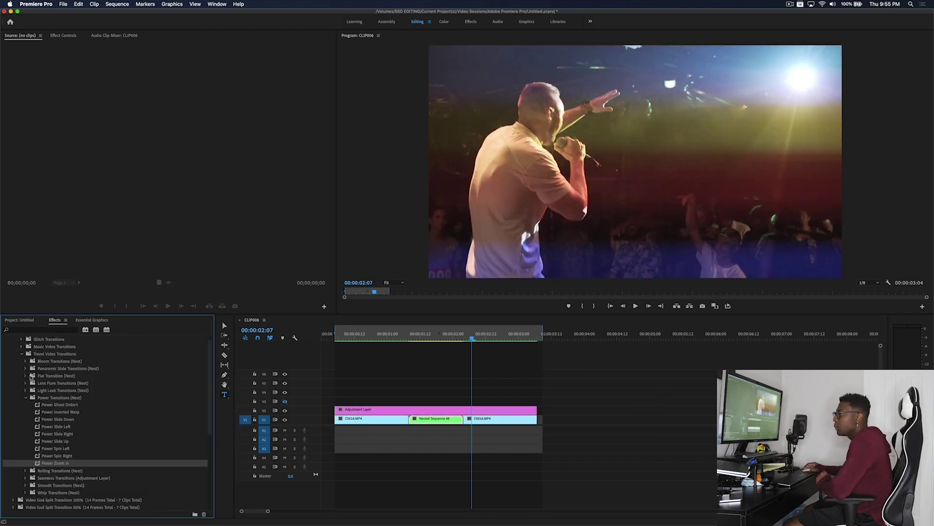
Step: Apply the Cinematic Movie 'Assassin's Creed' colour preset to the adjustment layer, then list Black Bars presets
left_click(17, 383)
left_click(18, 376)
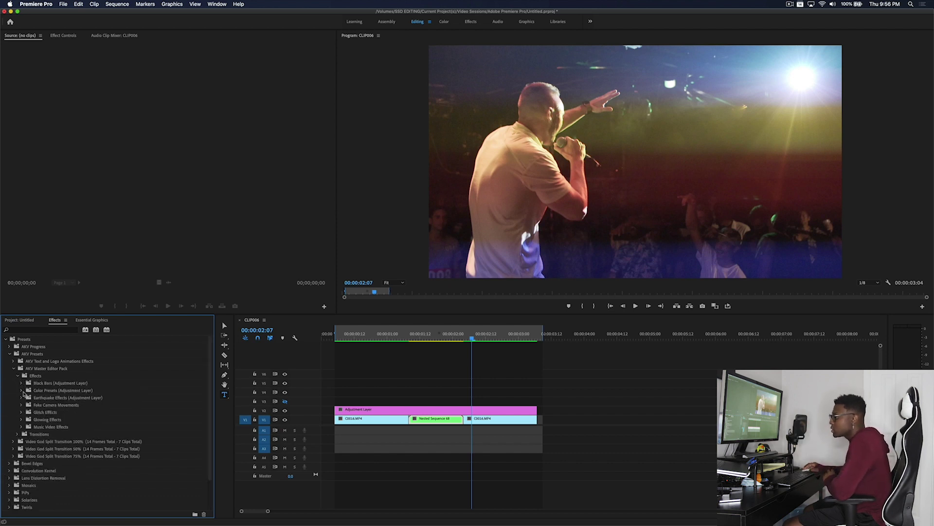
left_click(22, 390)
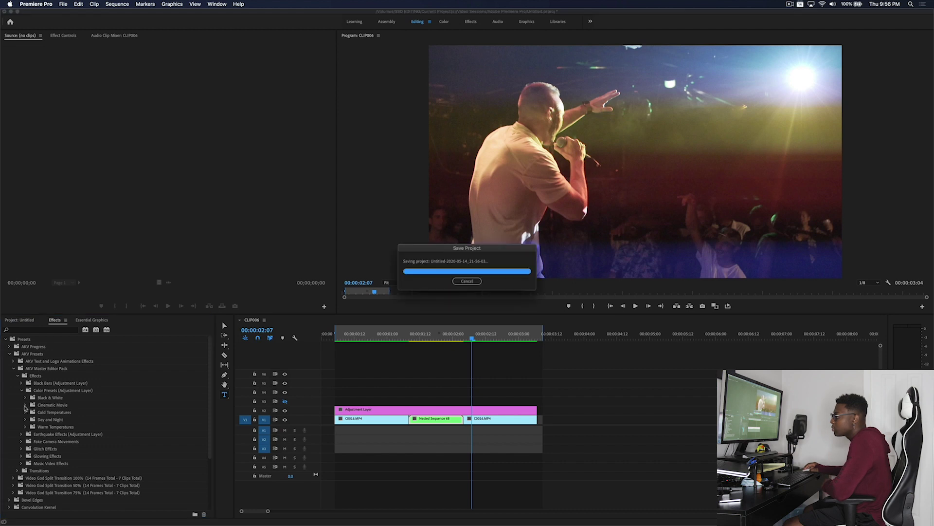
left_click(26, 406)
left_click_drag(47, 416, 428, 411)
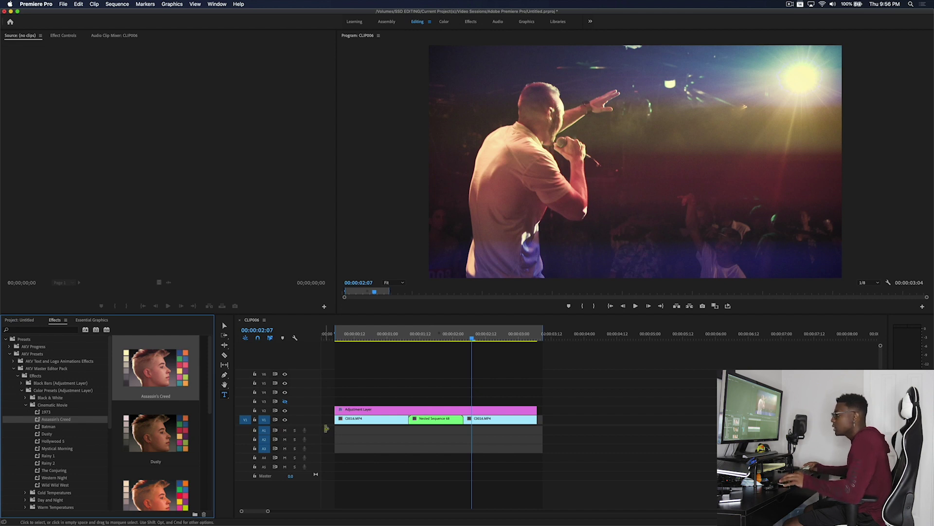
left_click(22, 390)
left_click(22, 383)
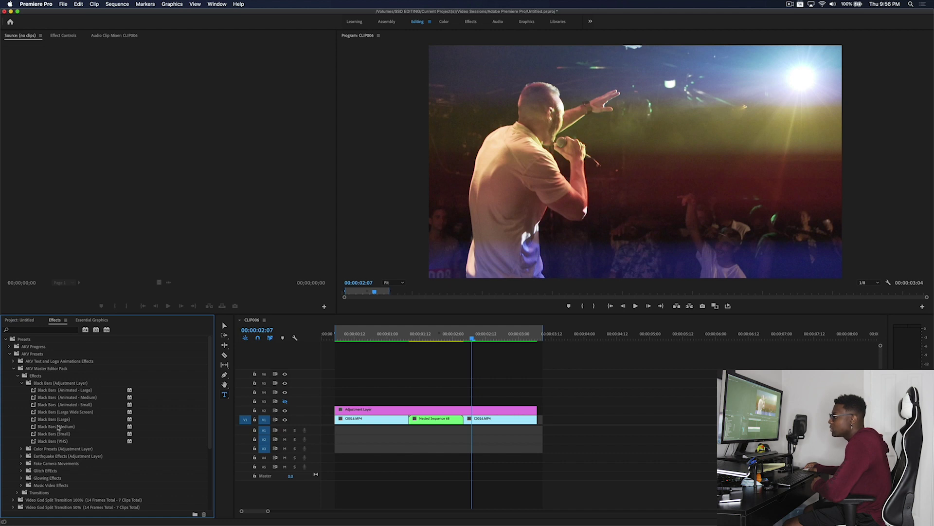
Step: Try the Large and Medium Black Bars presets on the adjustment layer, undoing each
left_click_drag(57, 421, 355, 410)
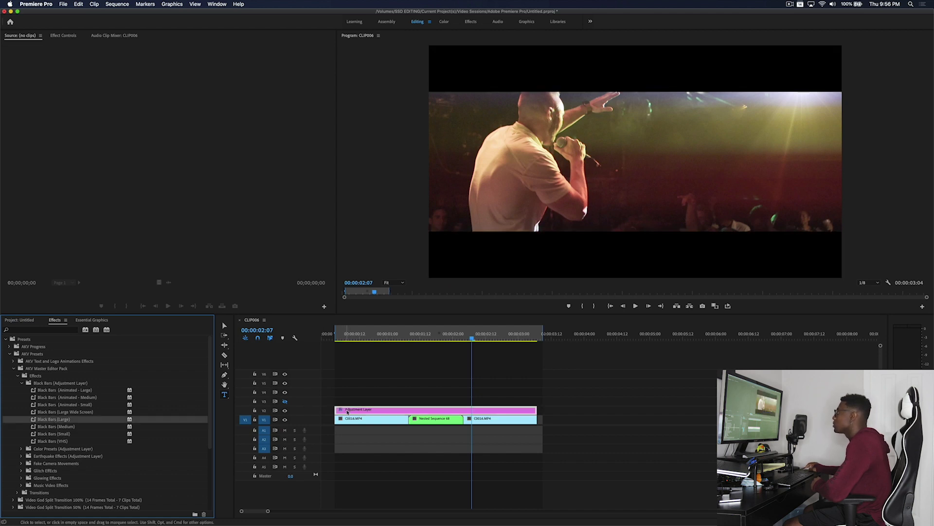
key("super+z")
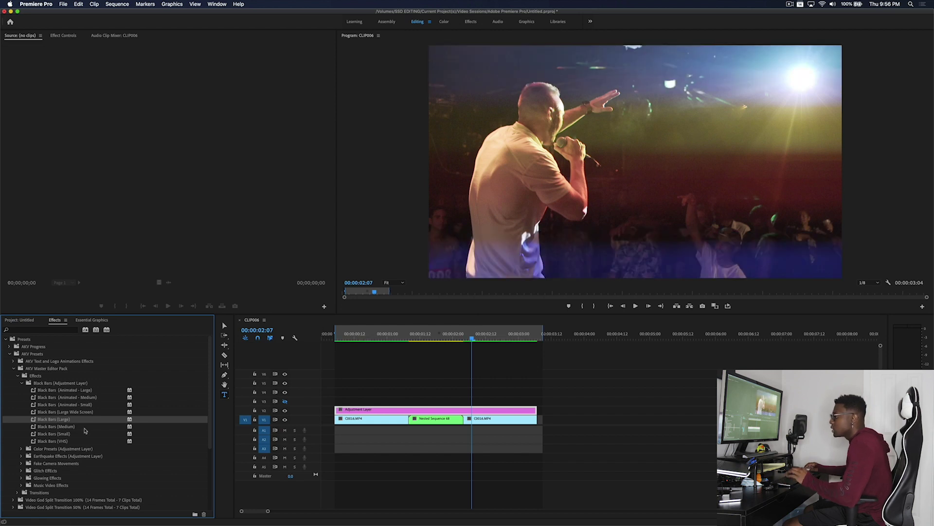
left_click(84, 427)
double_click(85, 427)
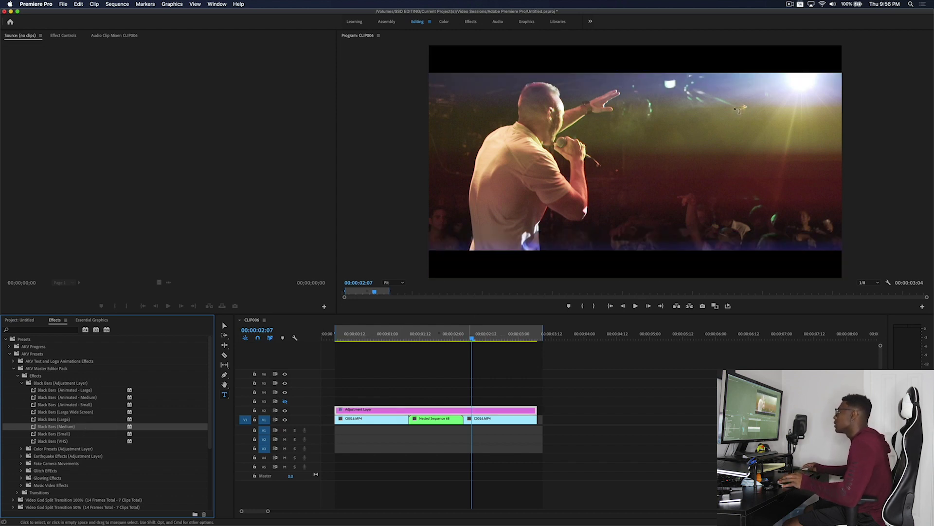
key("super+z")
Step: Apply Color Strobe Effect (Fast) from Music Video Effects to the adjustment layer
left_click(22, 383)
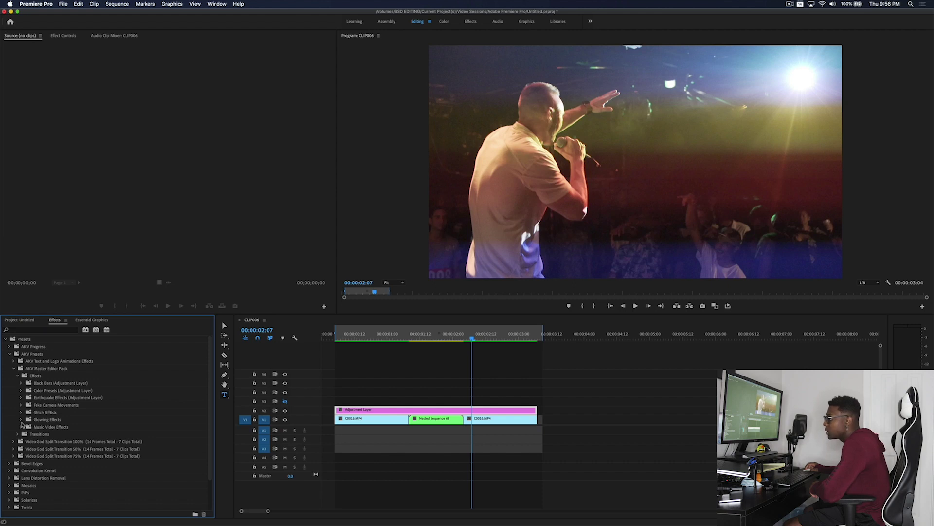
left_click(22, 427)
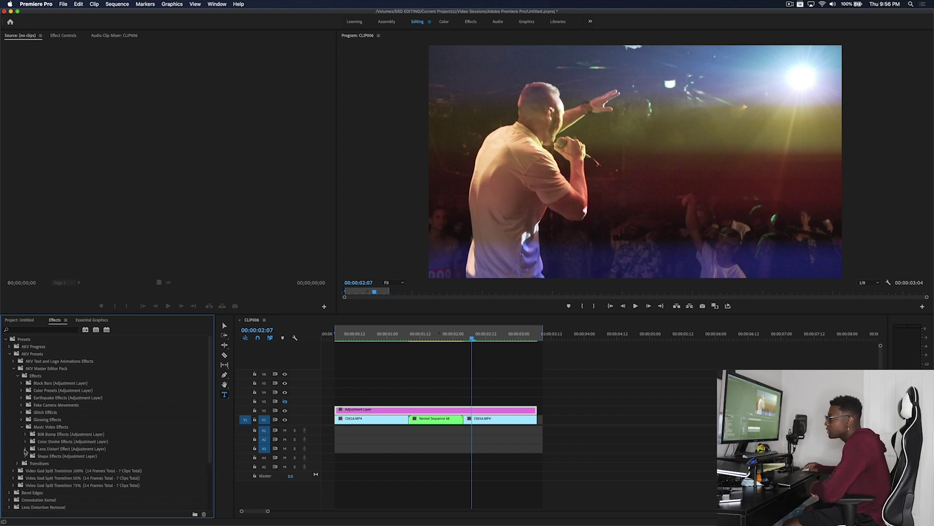
left_click(25, 441)
left_click_drag(52, 451, 412, 410)
mouse_move(382, 334)
left_mouse_down()
mouse_move(371, 336)
mouse_move(388, 341)
left_mouse_up()
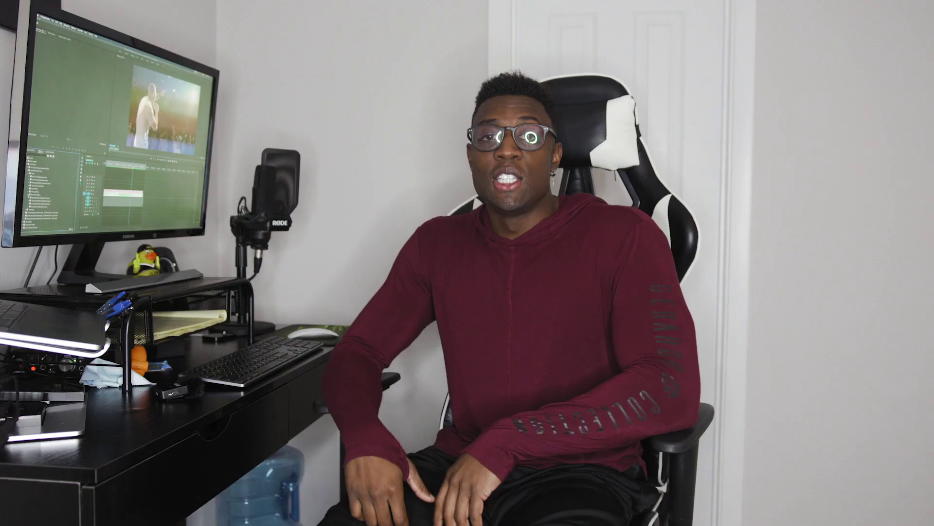